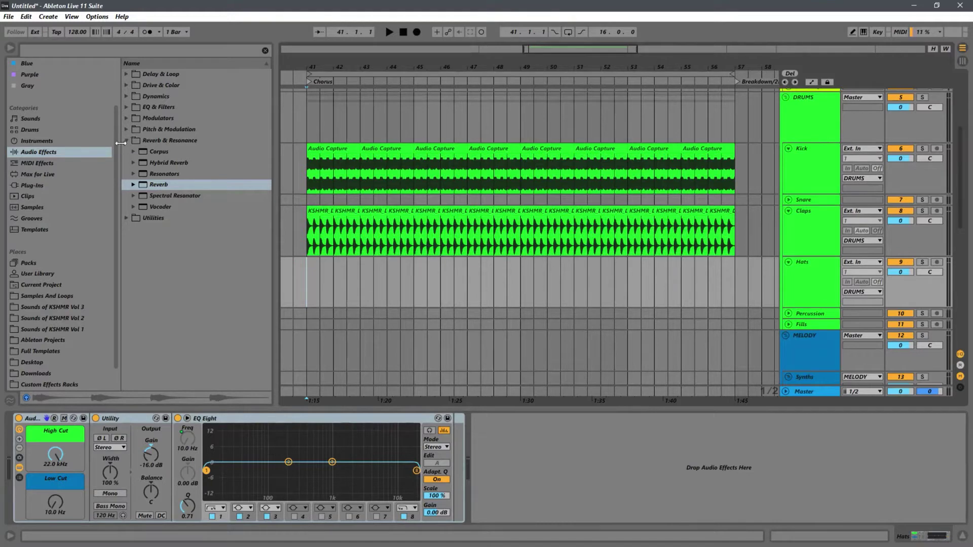
# - Replace the Hats audio track with a new MIDI track inserted directly below the Claps track
pyautogui.click(126, 141)
pyautogui.click(816, 287)
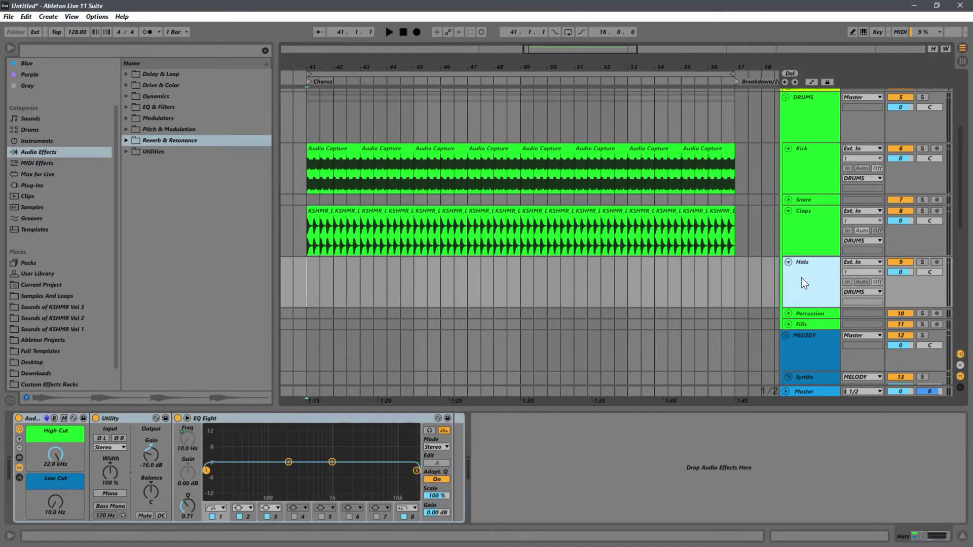
pyautogui.press('Delete')
pyautogui.click(807, 230)
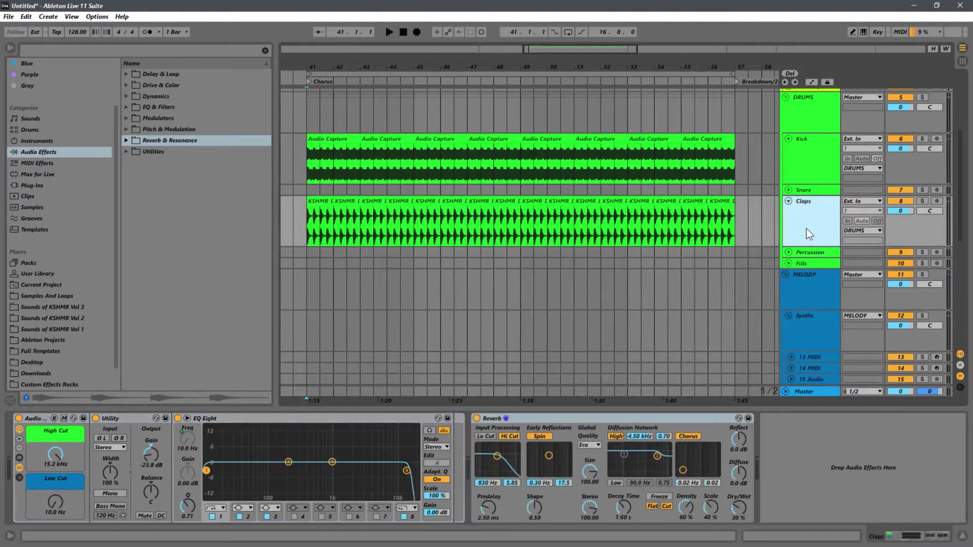
pyautogui.hotkey('ctrl', 'shift', 't')
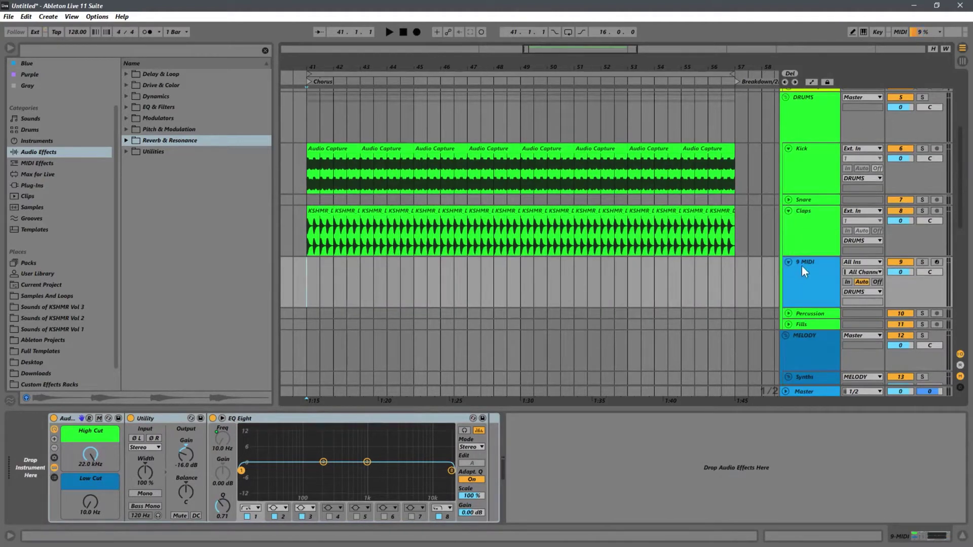
# - Apply the DRUMS group's colour to all its tracks and rename the new MIDI track as Hats
pyautogui.rightClick(818, 118)
pyautogui.click(848, 328)
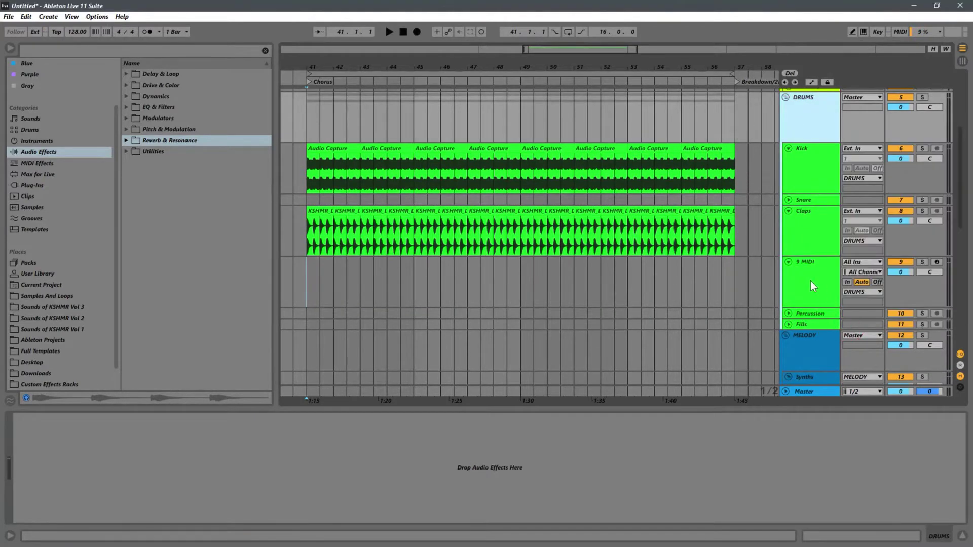
pyautogui.rightClick(803, 280)
pyautogui.click(822, 324)
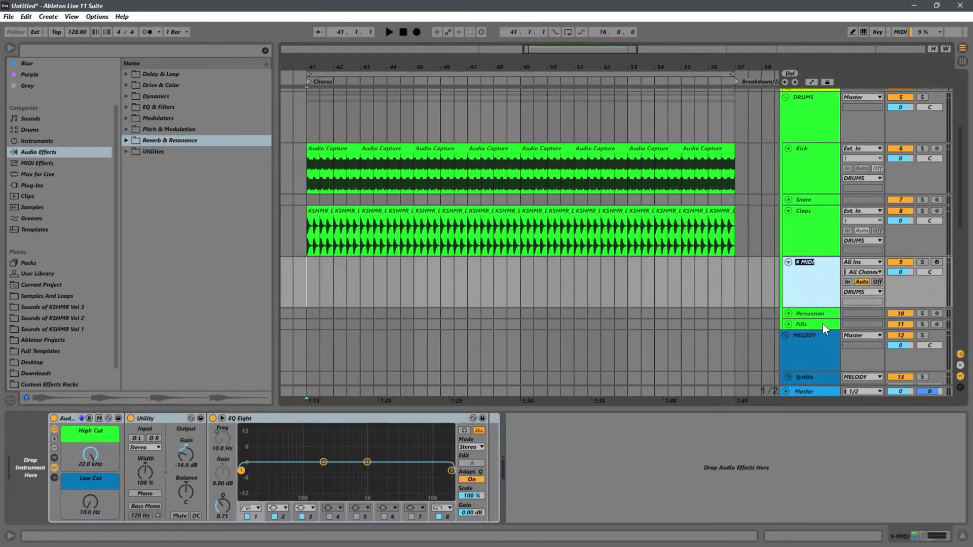
pyautogui.write('Hats')
pyautogui.press('Return')
# - Add an empty Drum Rack instrument at the start of the Hats track's device chain
pyautogui.click(36, 142)
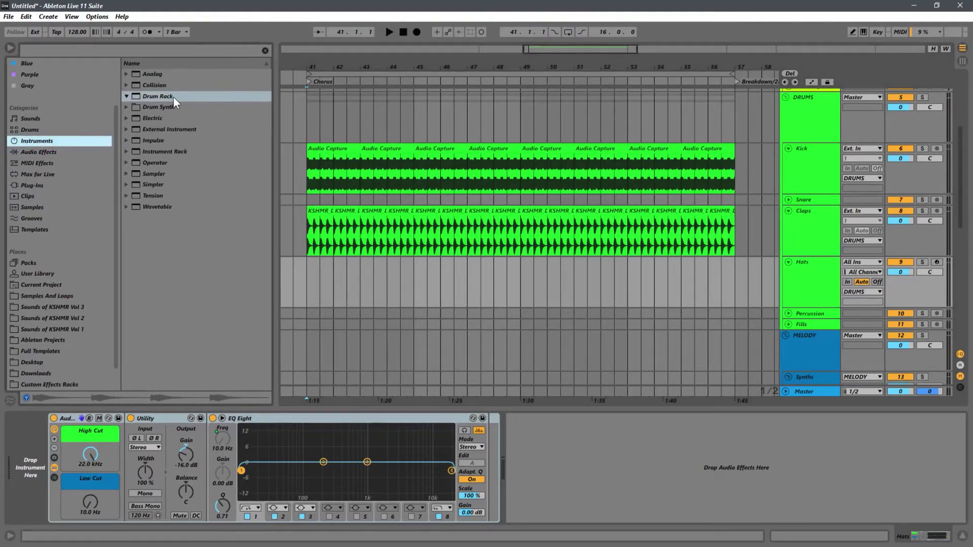
pyautogui.moveTo(150, 99)
pyautogui.mouseDown()
pyautogui.moveTo(162, 97)
pyautogui.moveTo(7, 439)
pyautogui.moveTo(26, 454)
pyautogui.mouseUp()
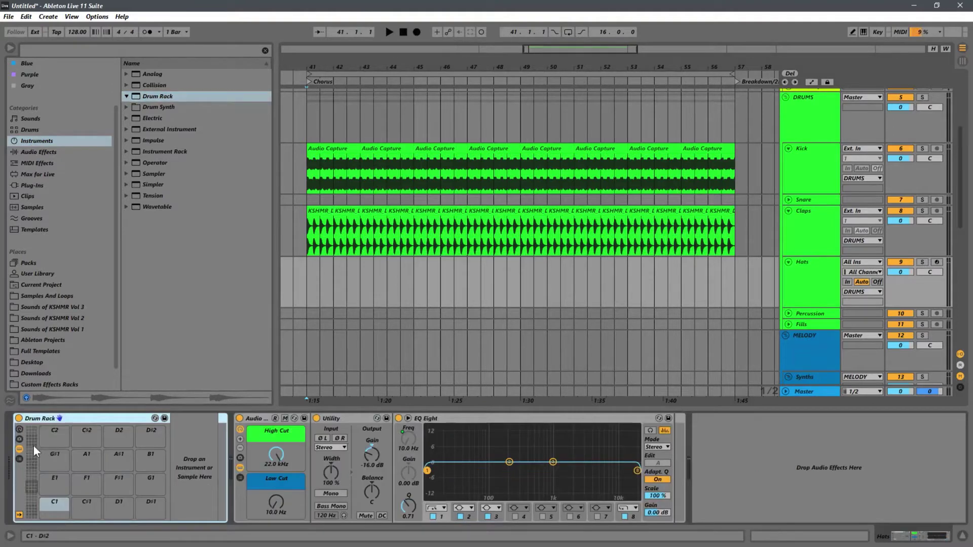
# - Open the KSHMR_Shakers folder within KSHMR_Percussion in the Sounds of KSHMR Vol 3 library
pyautogui.click(39, 311)
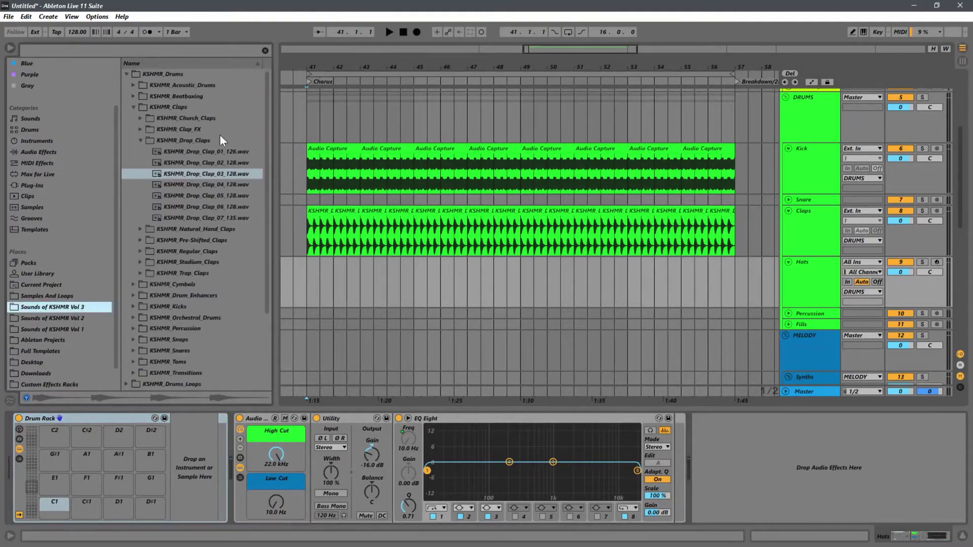
pyautogui.click(139, 139)
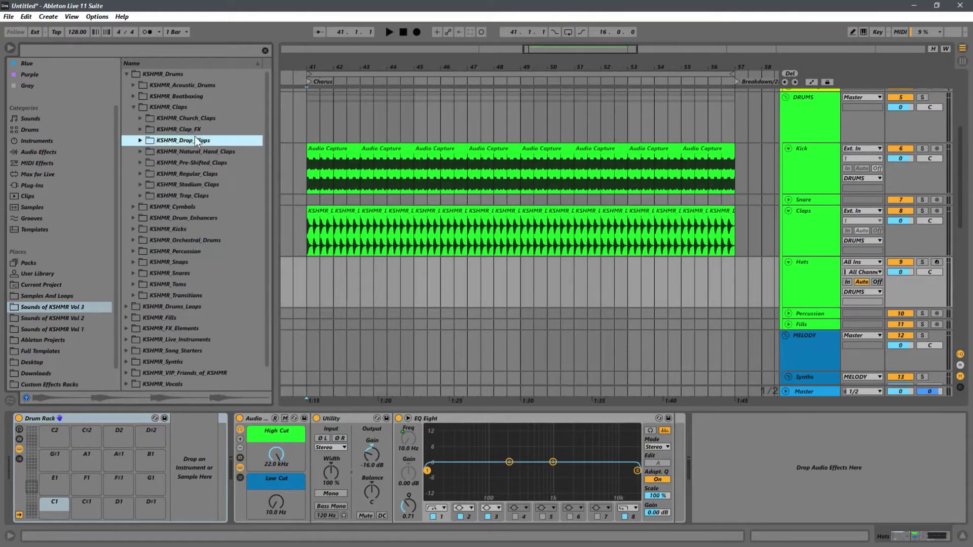
pyautogui.click(135, 107)
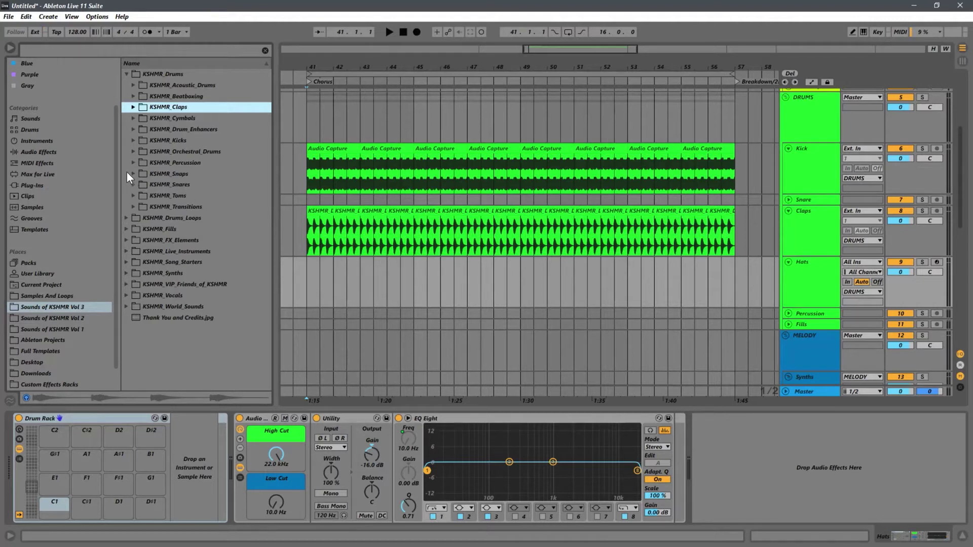
pyautogui.click(138, 162)
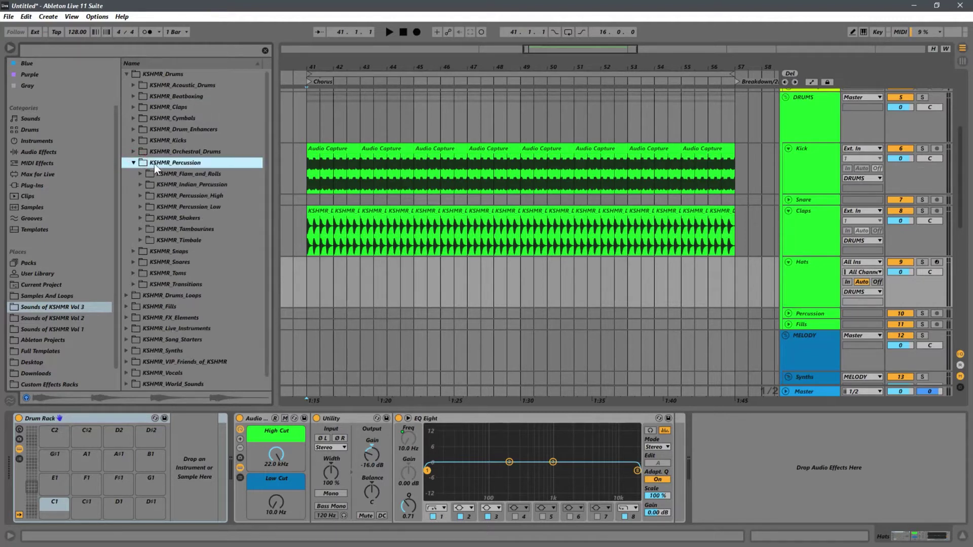
pyautogui.click(141, 218)
# - Load all shaker samples from KSHMR_Shaker_01_A to KSHMR_Shaker_19_Flam into the Drum Rack, starting at pad C1
pyautogui.click(201, 227)
pyautogui.scroll(-4, 245, 278)
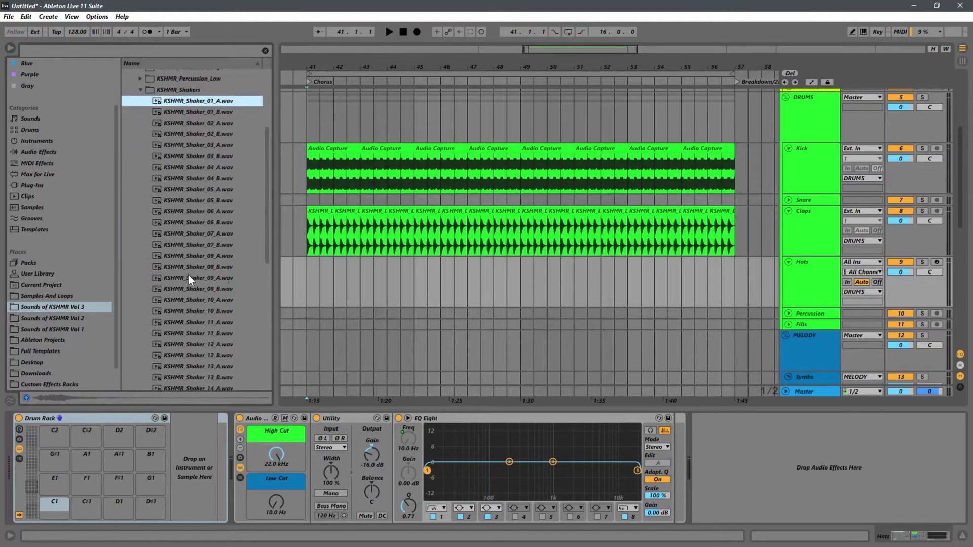
pyautogui.click(201, 278)
pyautogui.scroll(-5, 235, 223)
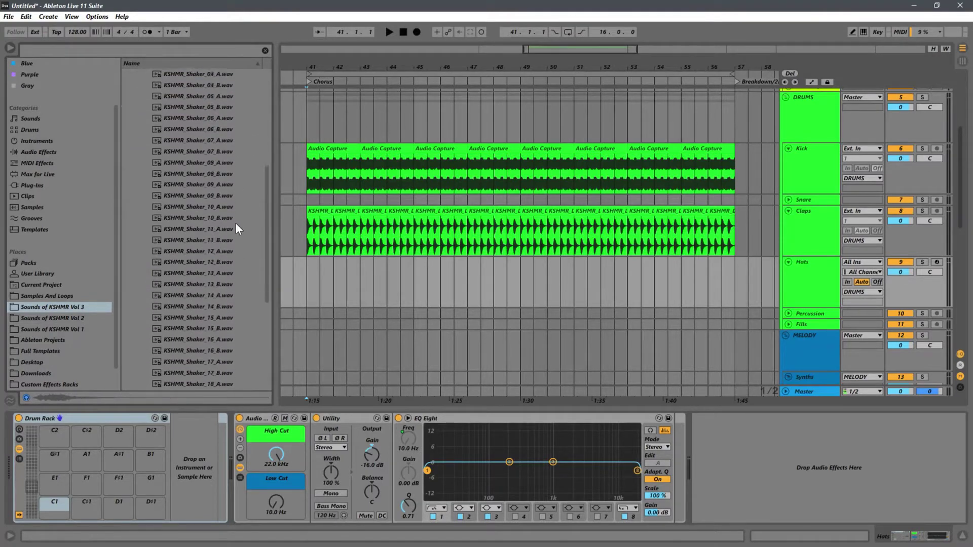
pyautogui.keyDown('shift'); pyautogui.click(222, 302); pyautogui.keyUp('shift')
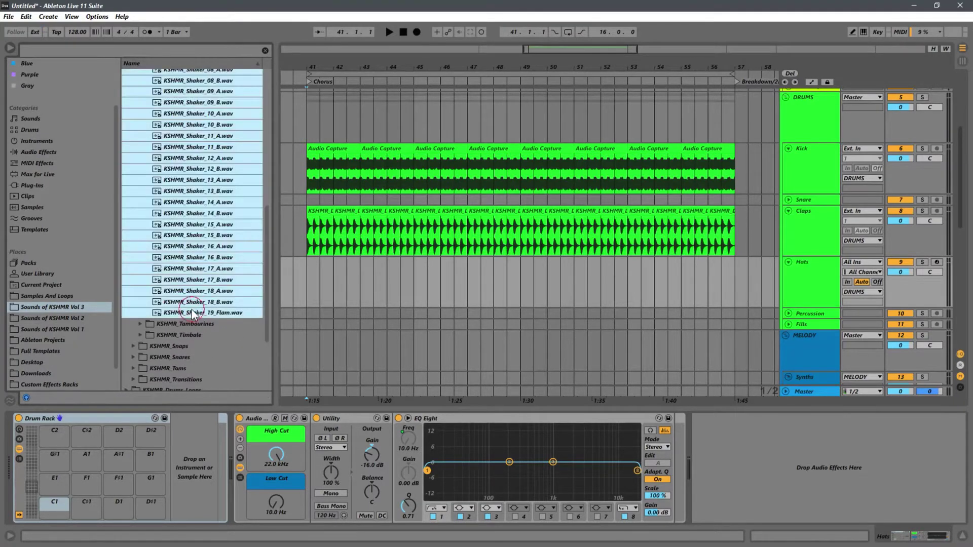
pyautogui.scroll(5, 196, 308)
pyautogui.scroll(1, 196, 308)
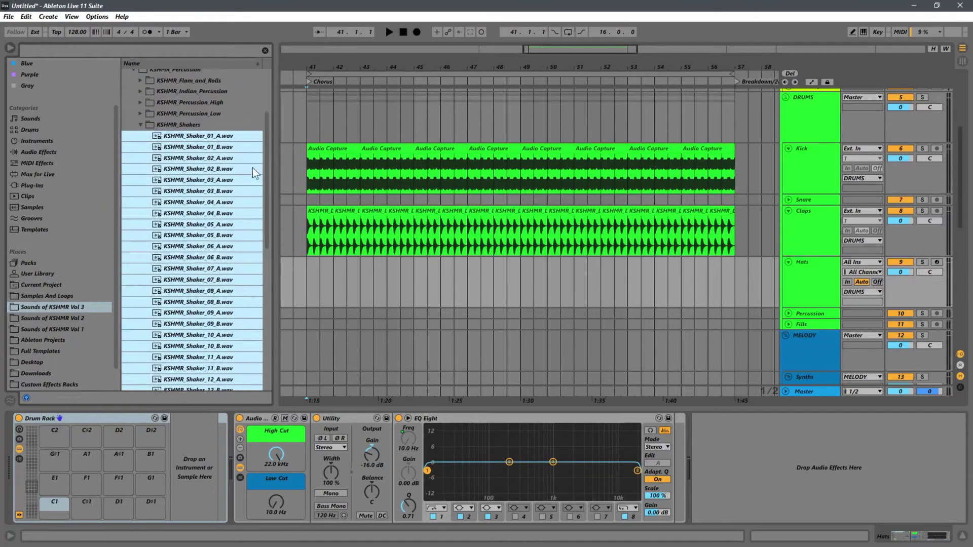
pyautogui.moveTo(172, 136); pyautogui.dragTo(58, 507)
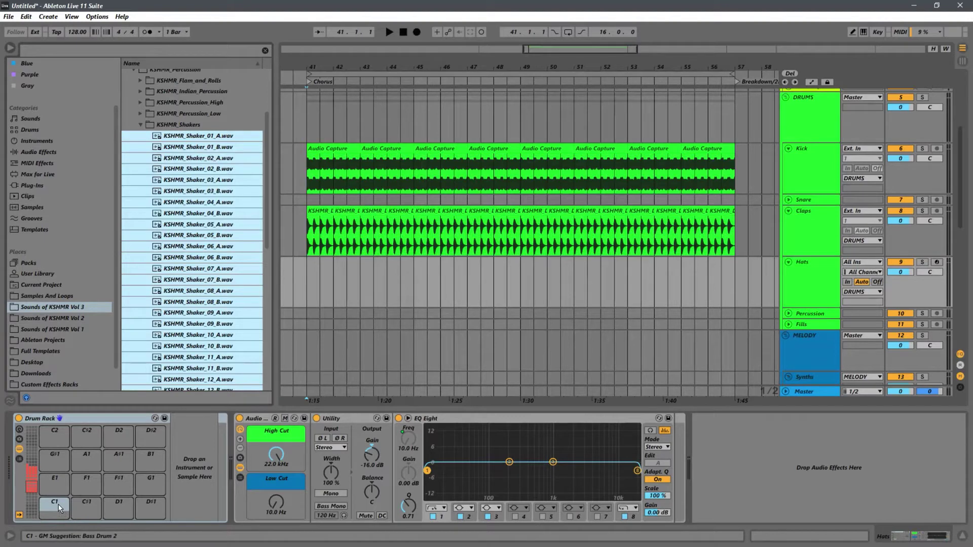
pyautogui.moveTo(57, 504); pyautogui.dragTo(60, 503)
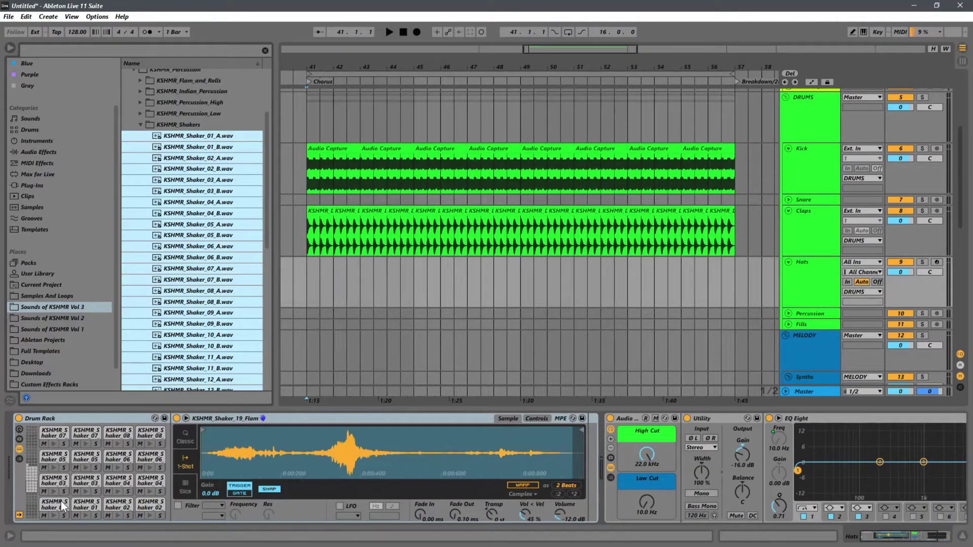
# - Insert an Arpeggiator MIDI effect before the Drum Rack on the Hats track
pyautogui.click(308, 288)
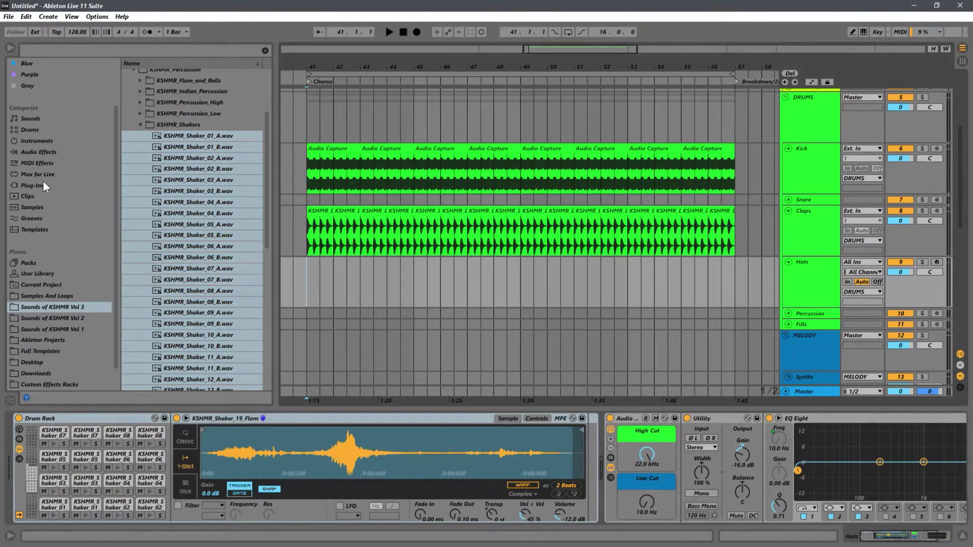
pyautogui.click(36, 163)
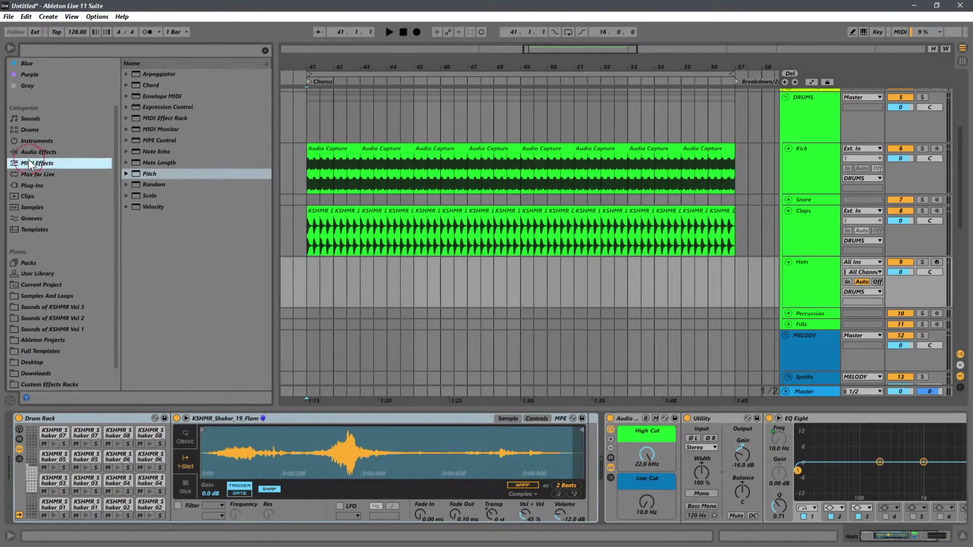
pyautogui.click(140, 75)
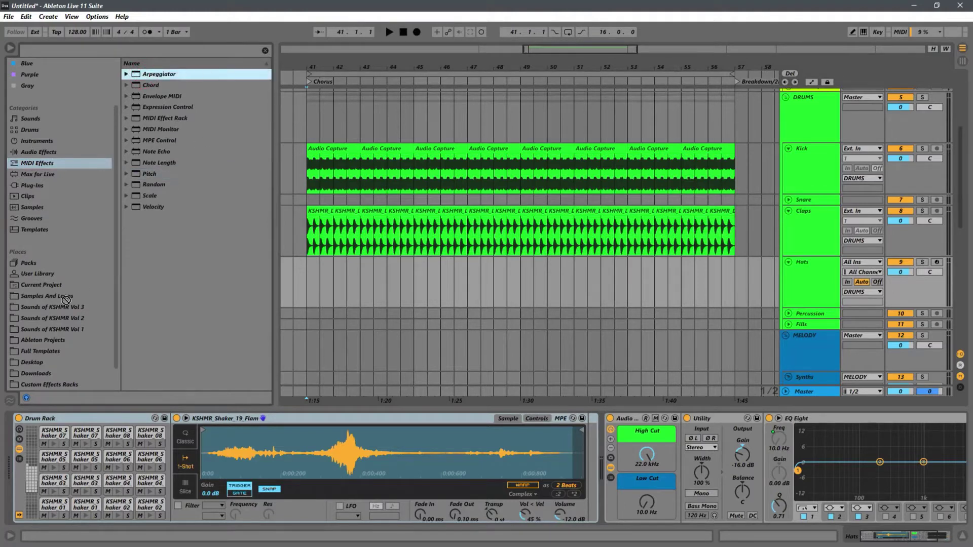
pyautogui.moveTo(22, 426); pyautogui.dragTo(20, 422)
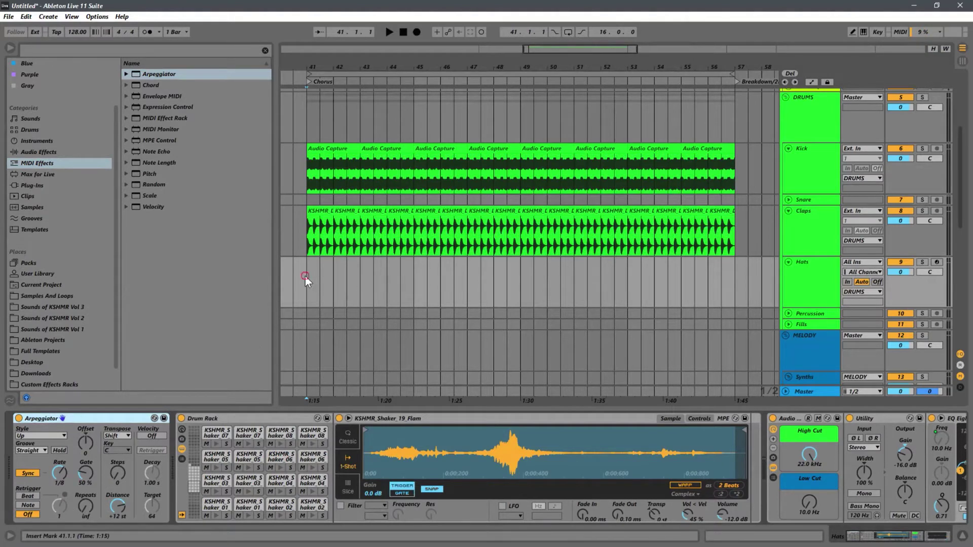
# - Create an empty two-bar MIDI clip on the Hats track from bar 41 to bar 43
pyautogui.moveTo(305, 276); pyautogui.dragTo(522, 266)
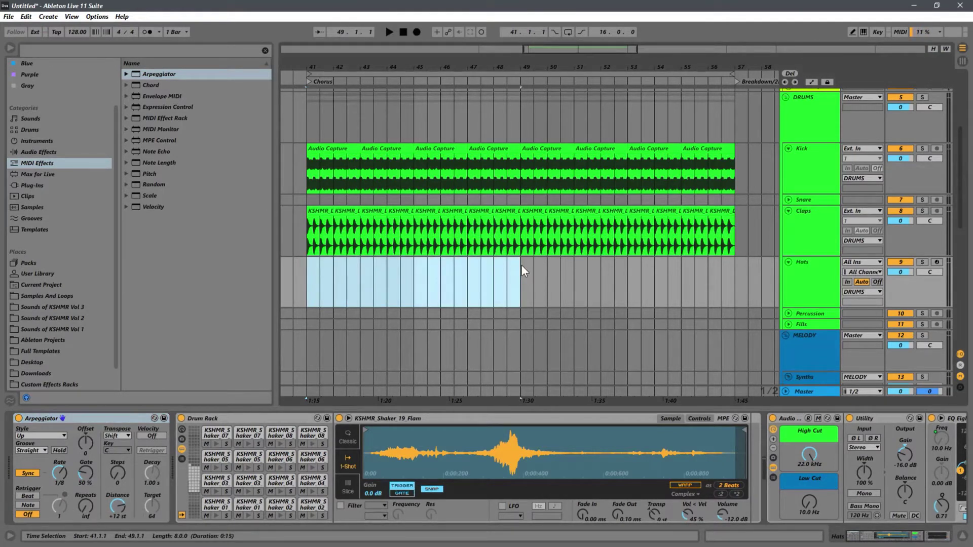
pyautogui.click(516, 266)
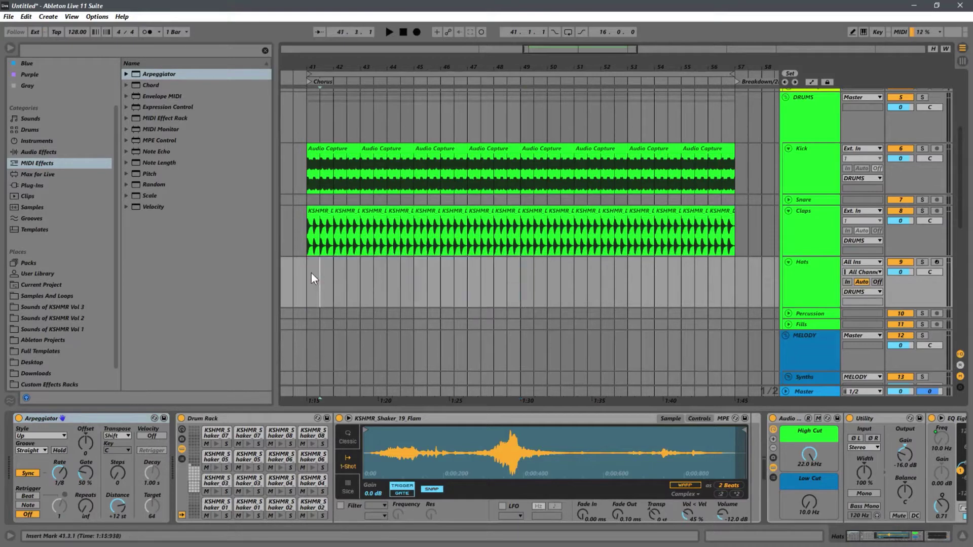
pyautogui.moveTo(311, 273); pyautogui.dragTo(368, 266)
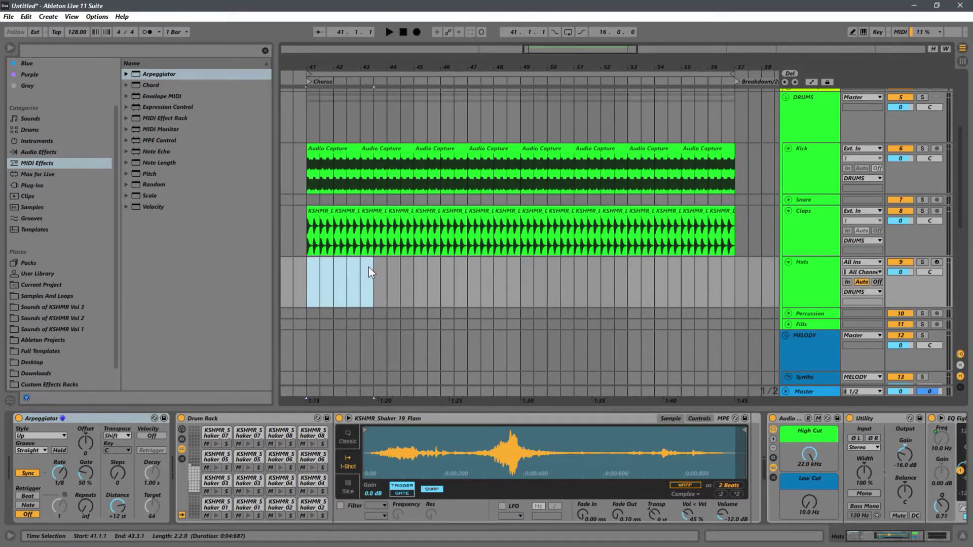
pyautogui.moveTo(308, 272); pyautogui.dragTo(389, 273)
pyautogui.moveTo(391, 272); pyautogui.dragTo(365, 275)
pyautogui.hotkey('ctrl', 'shift', 'm')
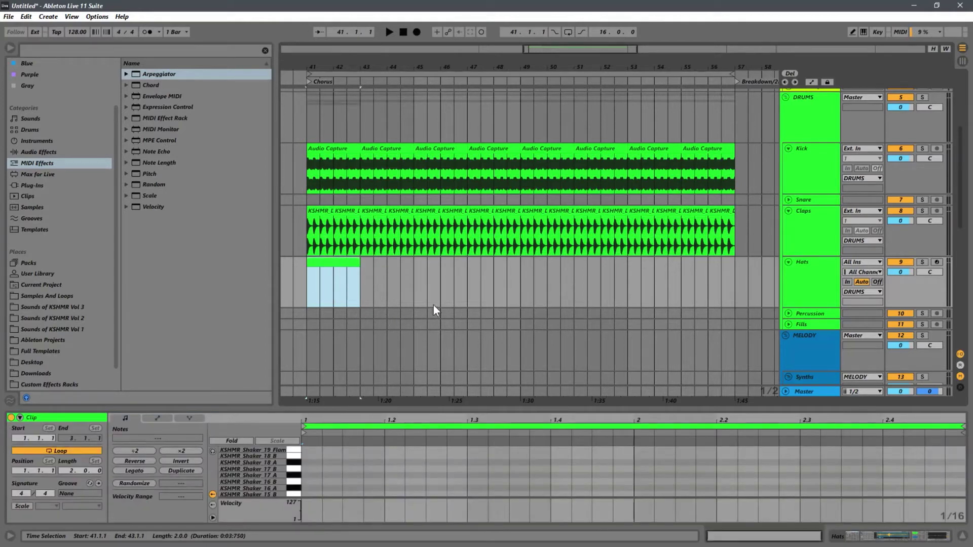
# - Enlarge the clip's note editor and draw two-bar sustained notes on the KSHMR_Shaker_10_B and KSHMR_Shaker_13_A rows
pyautogui.moveTo(315, 66); pyautogui.dragTo(363, 117)
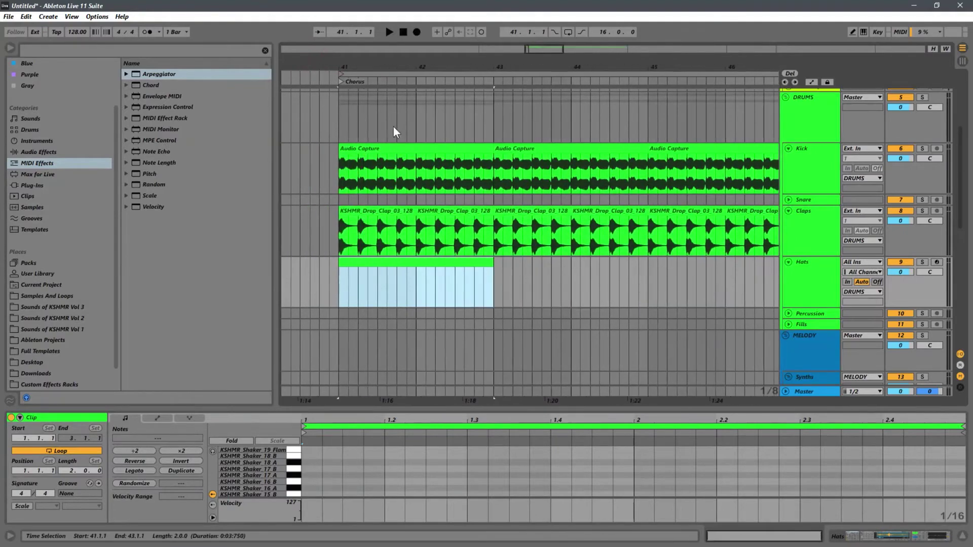
pyautogui.click(395, 308)
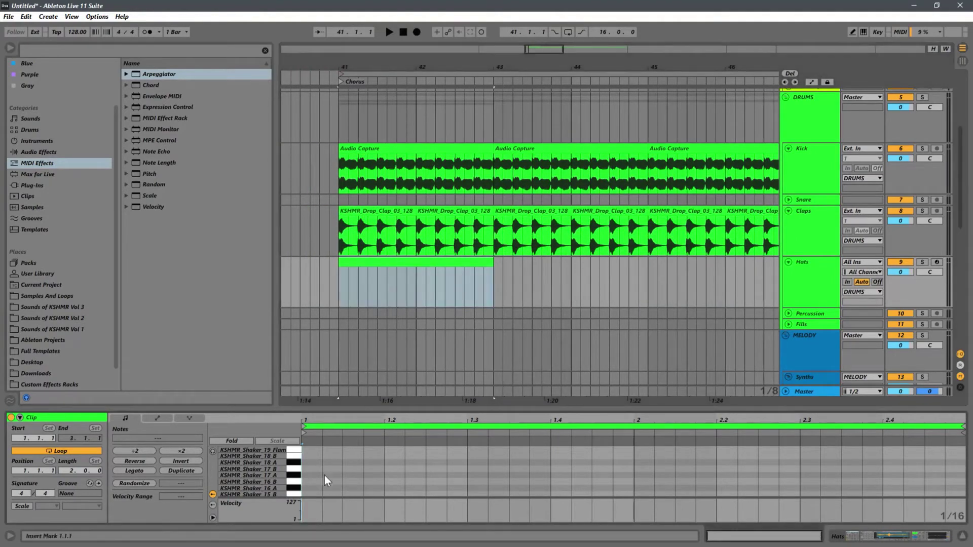
pyautogui.moveTo(381, 407); pyautogui.dragTo(381, 193)
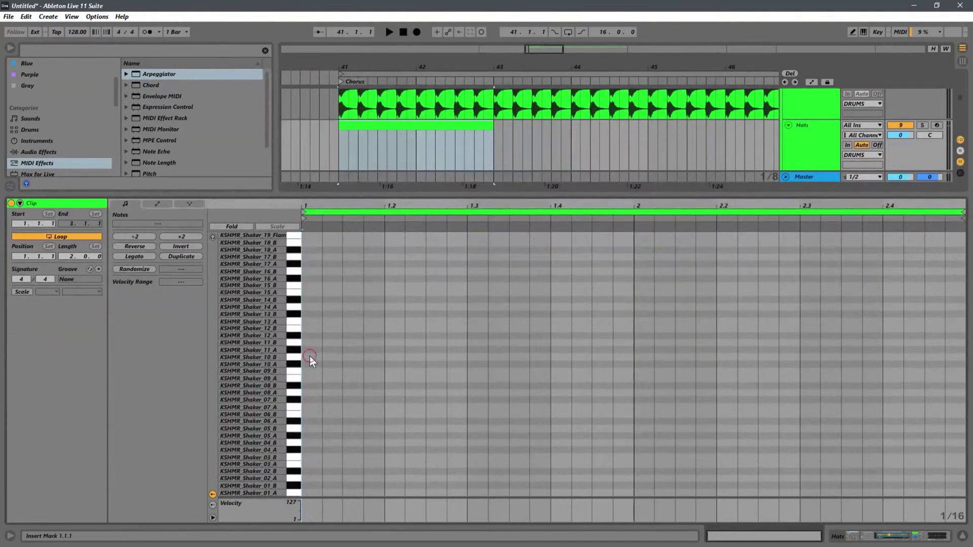
pyautogui.doubleClick(309, 357)
pyautogui.moveTo(321, 357); pyautogui.dragTo(964, 333)
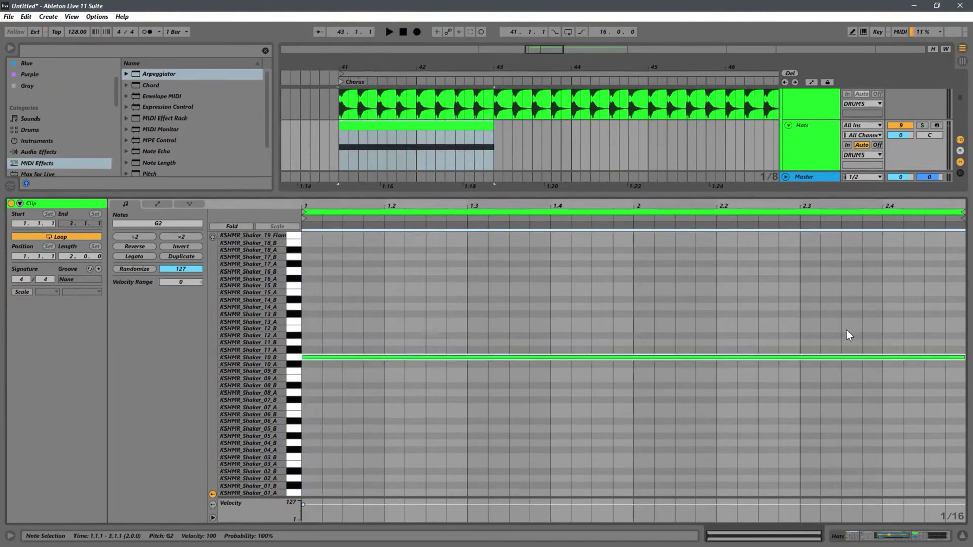
pyautogui.doubleClick(310, 322)
pyautogui.moveTo(321, 322); pyautogui.dragTo(965, 321)
# - Add two-bar sustained notes on the KSHMR_Shaker_11_B, KSHMR_Shaker_16_A and KSHMR_Shaker_08_B rows of the Hats clip
pyautogui.doubleClick(321, 342)
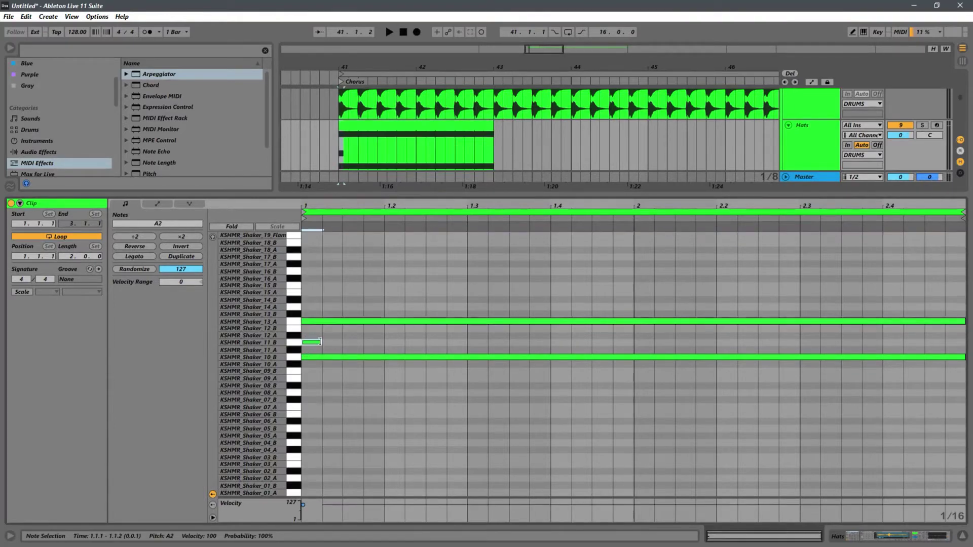
pyautogui.moveTo(322, 342); pyautogui.dragTo(964, 326)
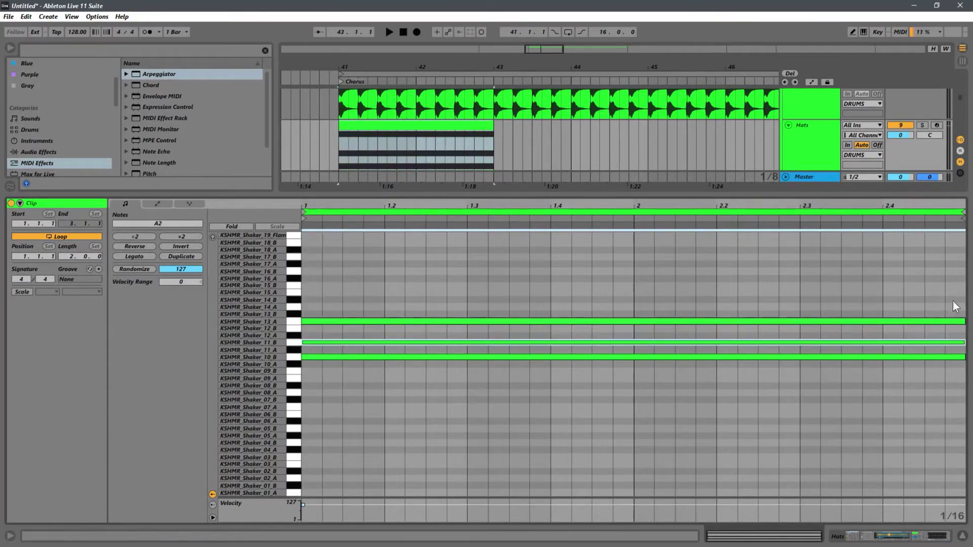
pyautogui.doubleClick(305, 278)
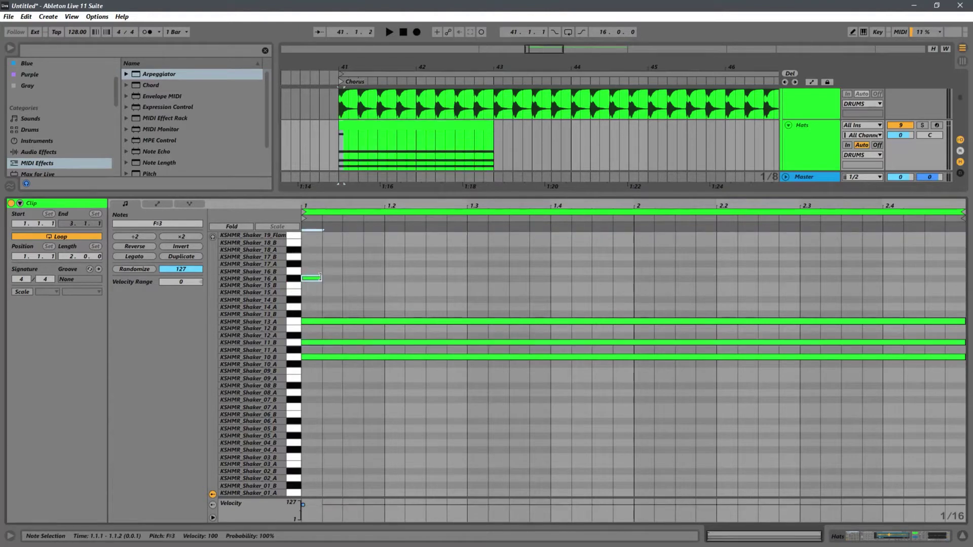
pyautogui.moveTo(319, 279); pyautogui.dragTo(964, 256)
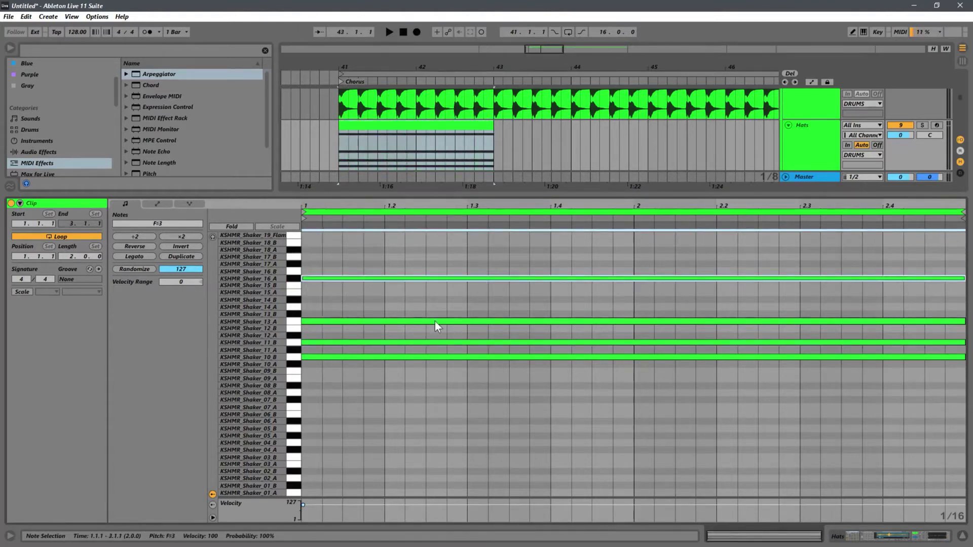
pyautogui.doubleClick(308, 386)
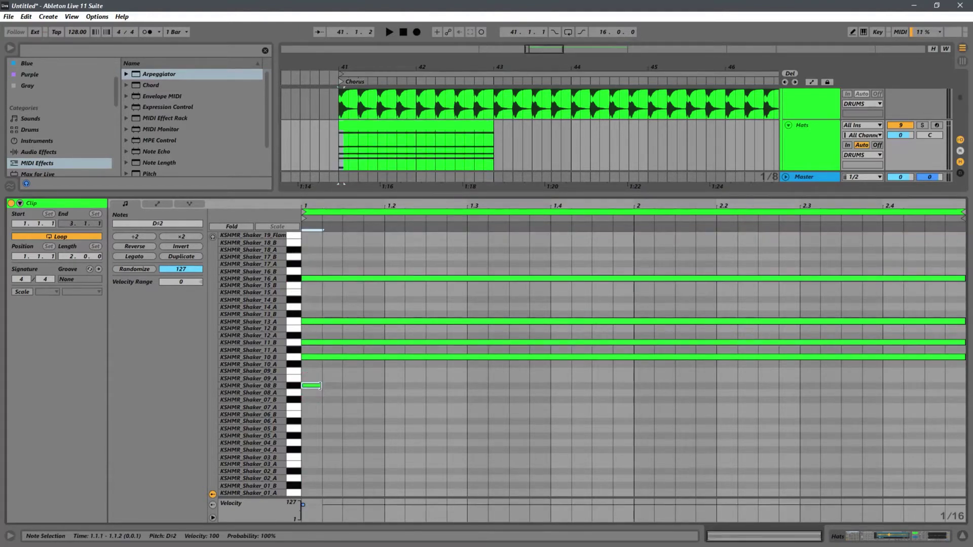
pyautogui.moveTo(320, 386); pyautogui.dragTo(962, 376)
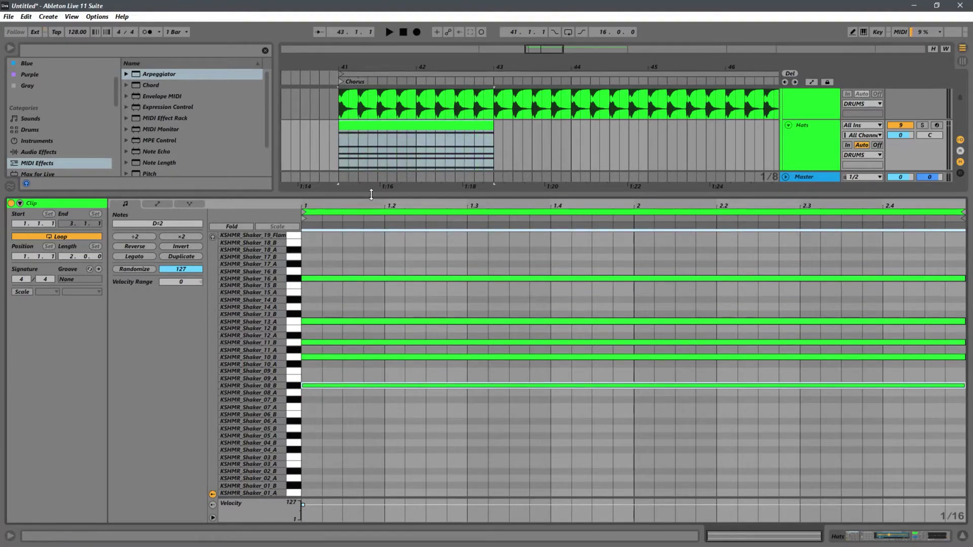
# - Shrink the clip's note editor, solo the Hats track and show its device chain
pyautogui.moveTo(371, 194); pyautogui.dragTo(377, 380)
pyautogui.click(345, 165)
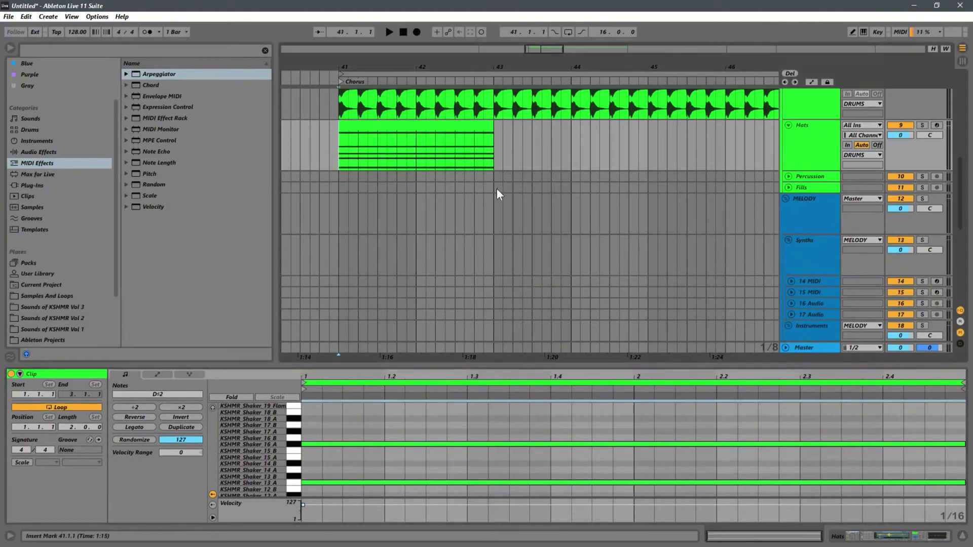
pyautogui.scroll(2, 565, 193)
pyautogui.click(922, 148)
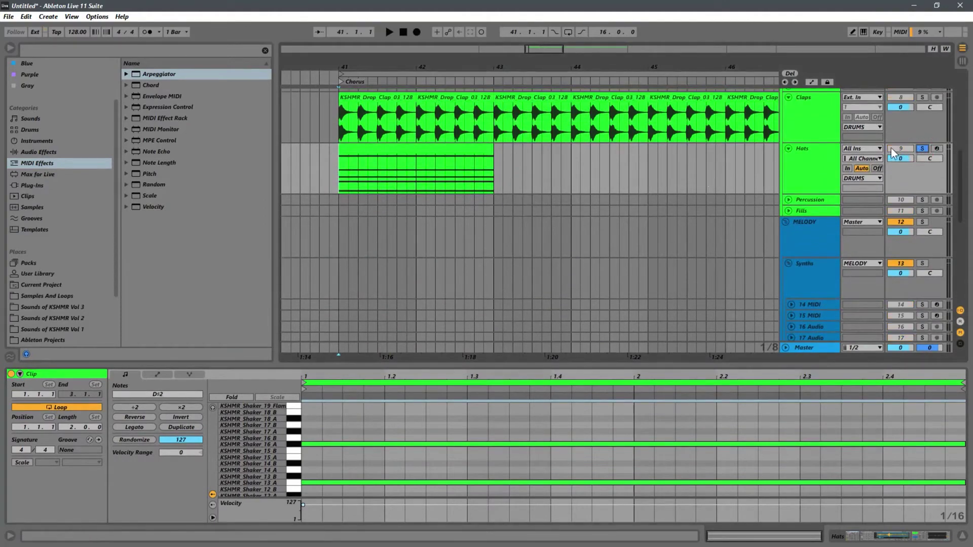
pyautogui.click(829, 159)
pyautogui.doubleClick(830, 158)
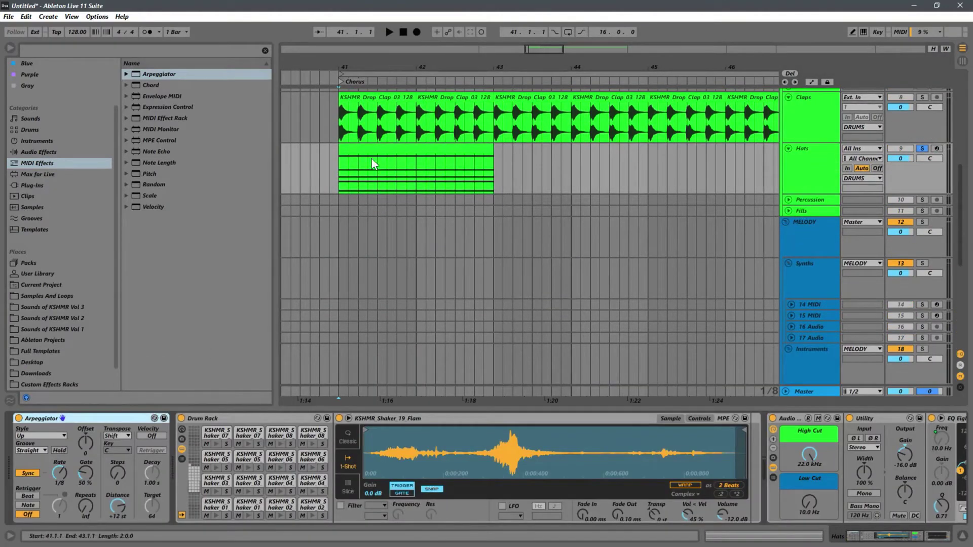
# - Play the soloed Hats pattern from bar 41 to hear the current arpeggio
pyautogui.click(338, 172)
pyautogui.press('space')
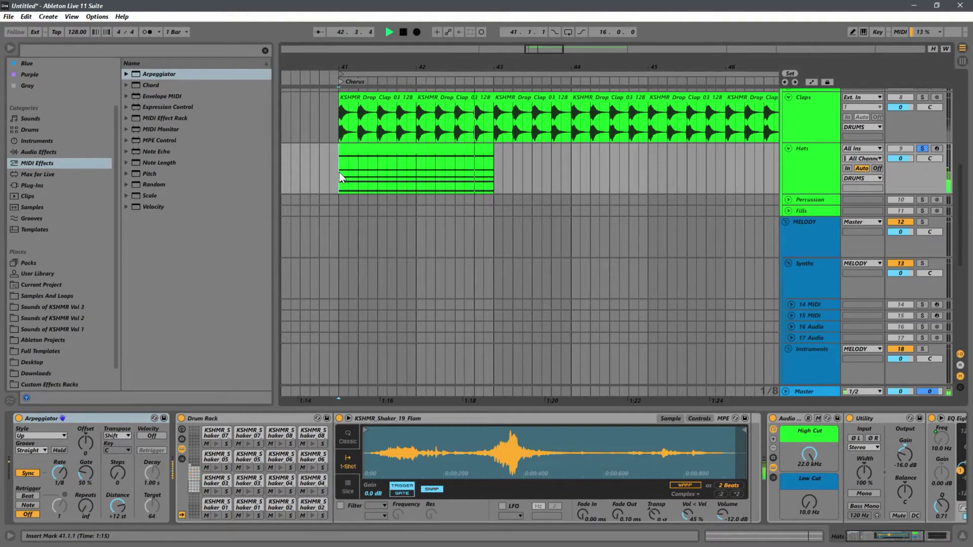
pyautogui.press('space')
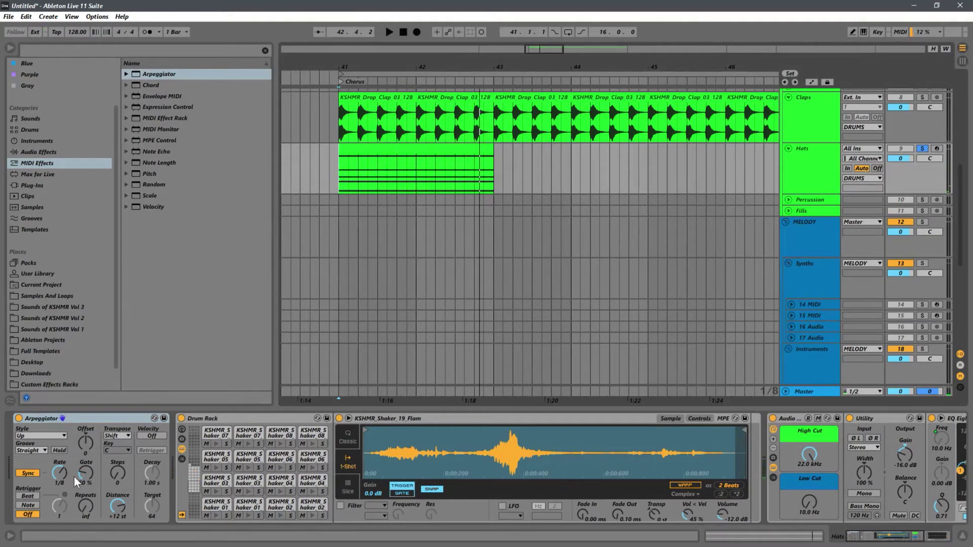
# - Set the Arpeggiator's rate to 1/16 and its gate to 74% while auditioning the pattern
pyautogui.click(56, 474)
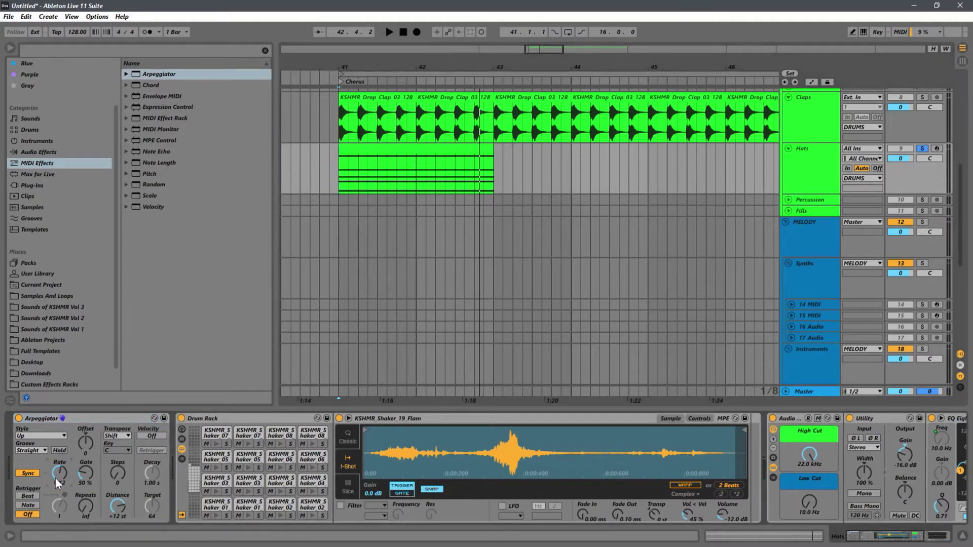
pyautogui.moveTo(54, 484); pyautogui.dragTo(53, 485)
pyautogui.press('space')
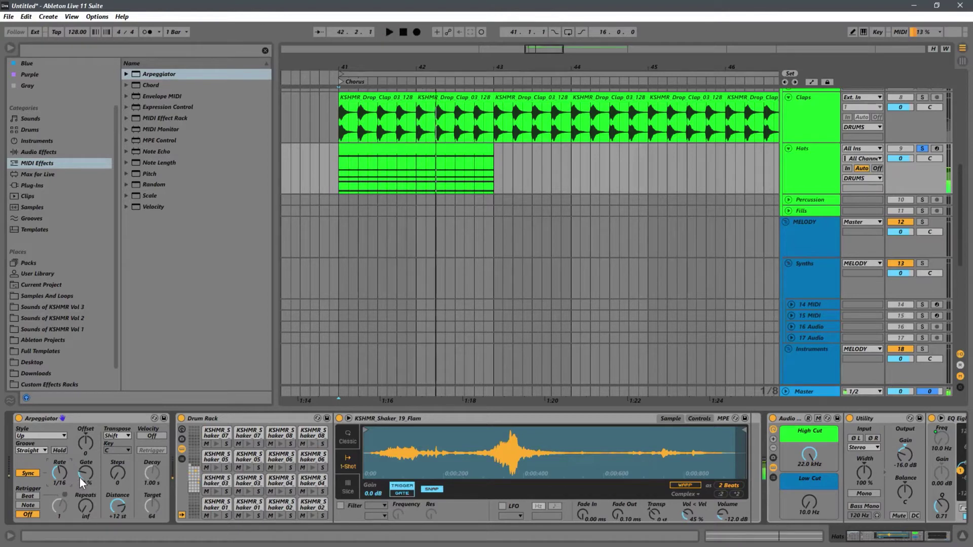
pyautogui.moveTo(83, 476); pyautogui.dragTo(90, 469)
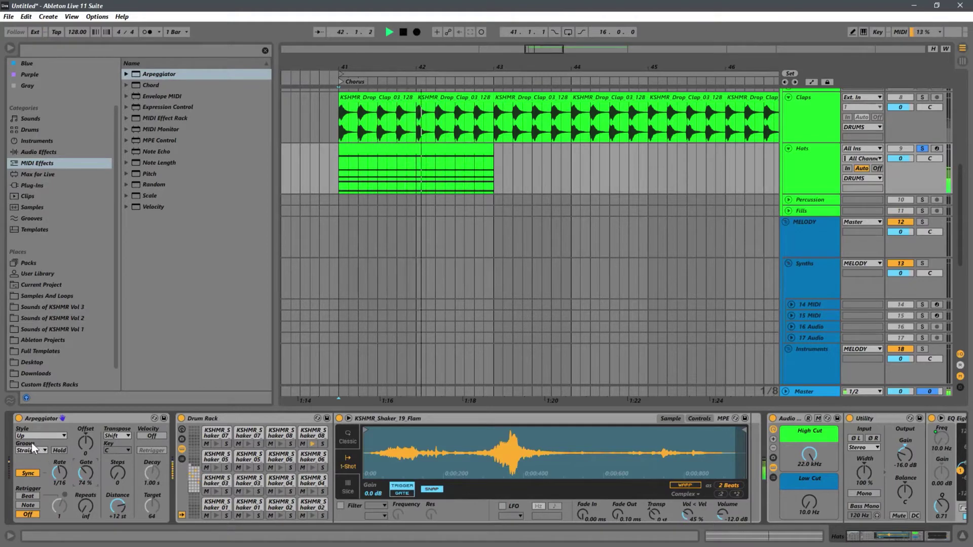
# - Set the Arpeggiator's style to Down & Up and audition the Hats pattern from bar 41
pyautogui.click(50, 436)
pyautogui.click(35, 321)
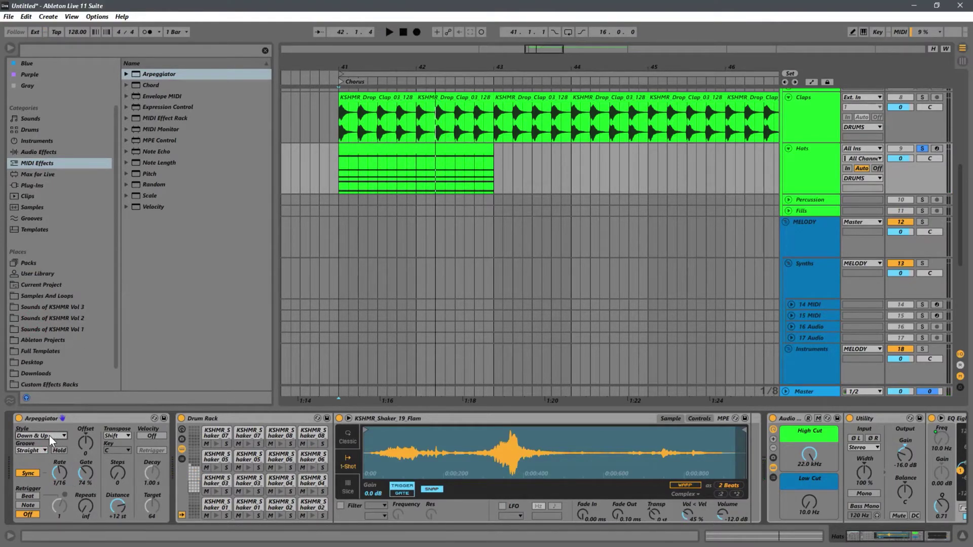
pyautogui.press('space')
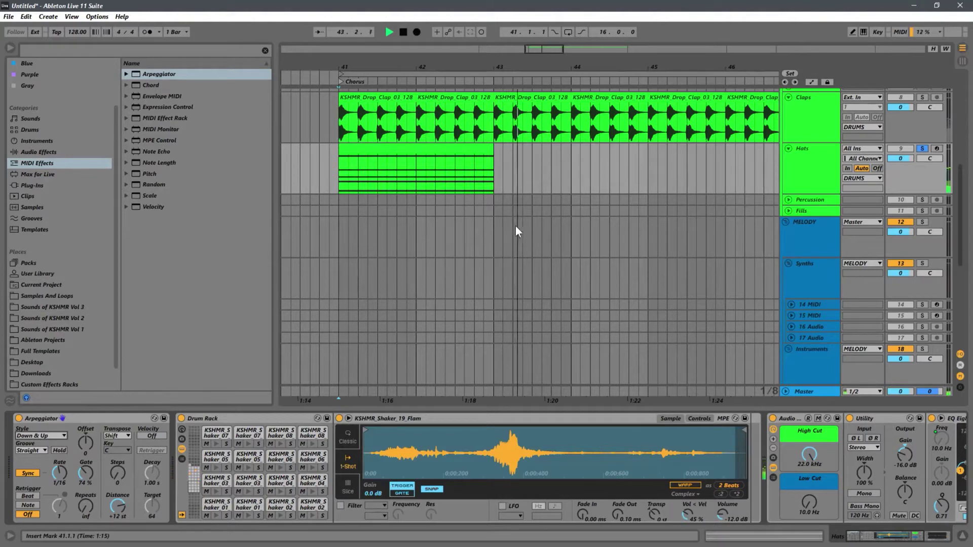
pyautogui.press('space')
pyautogui.press('space')
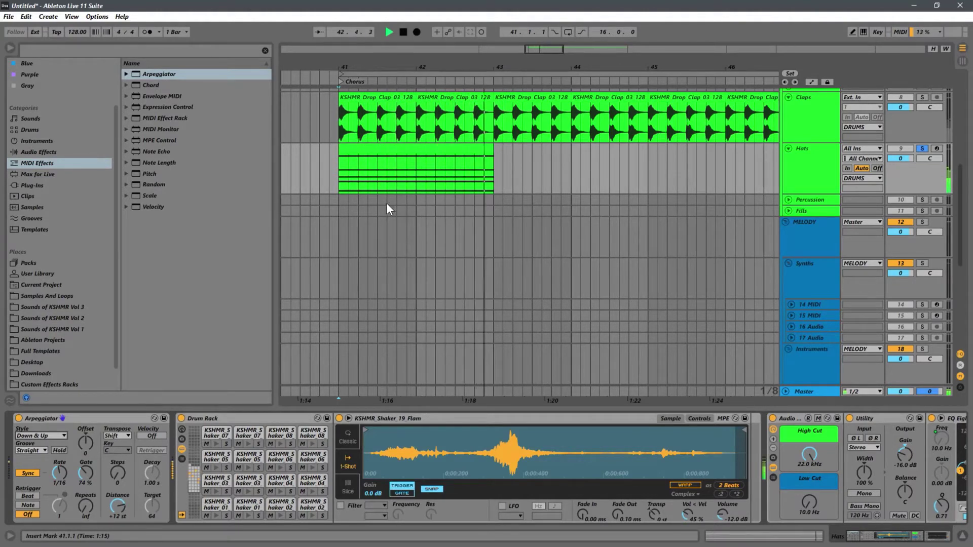
pyautogui.press('space')
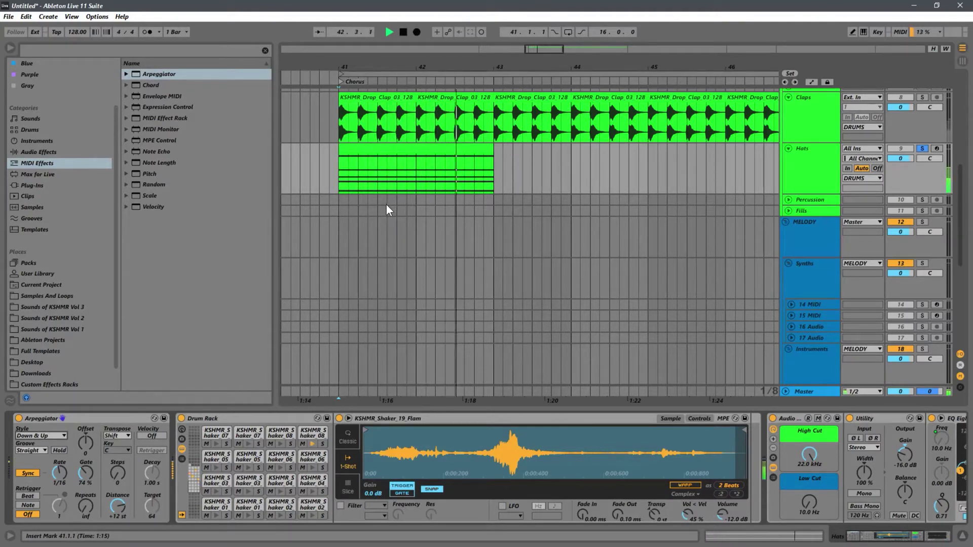
pyautogui.press('space')
pyautogui.press('space')
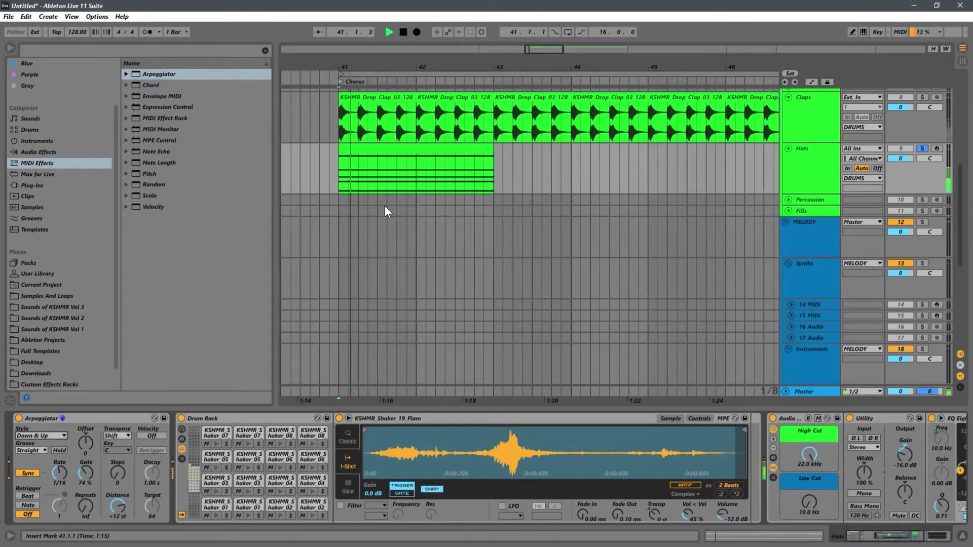
pyautogui.press('space')
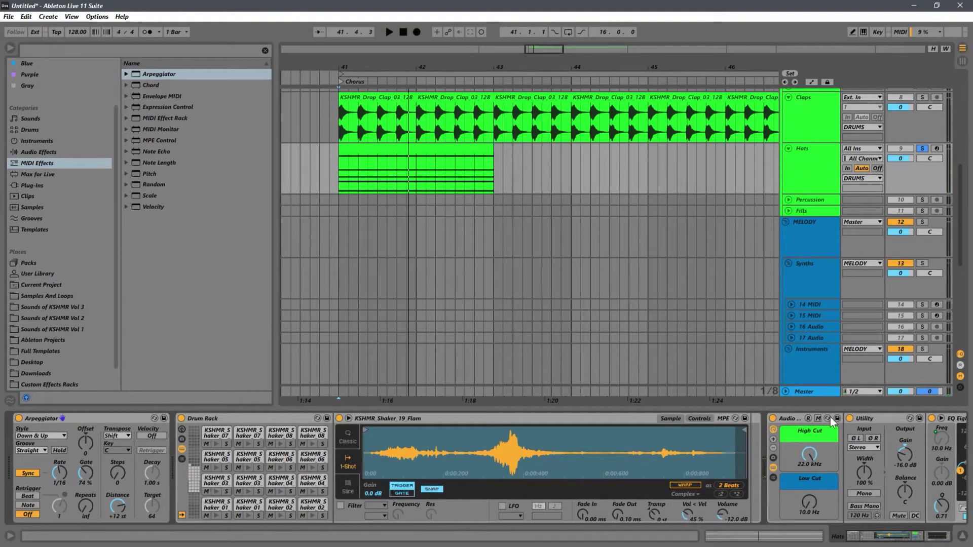
# - Add a Compressor from the Dynamics audio effects to the end of the Hats track's device chain
pyautogui.click(897, 538)
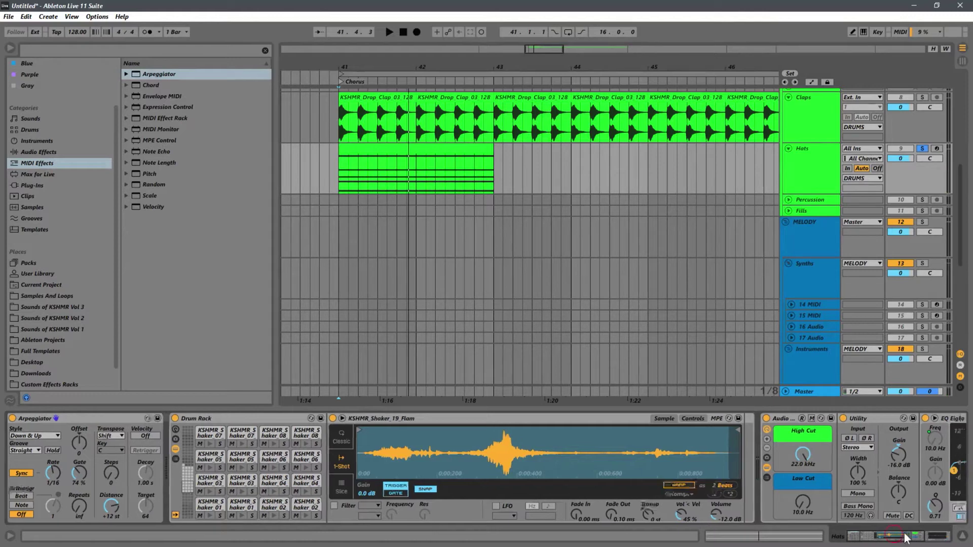
pyautogui.click(45, 152)
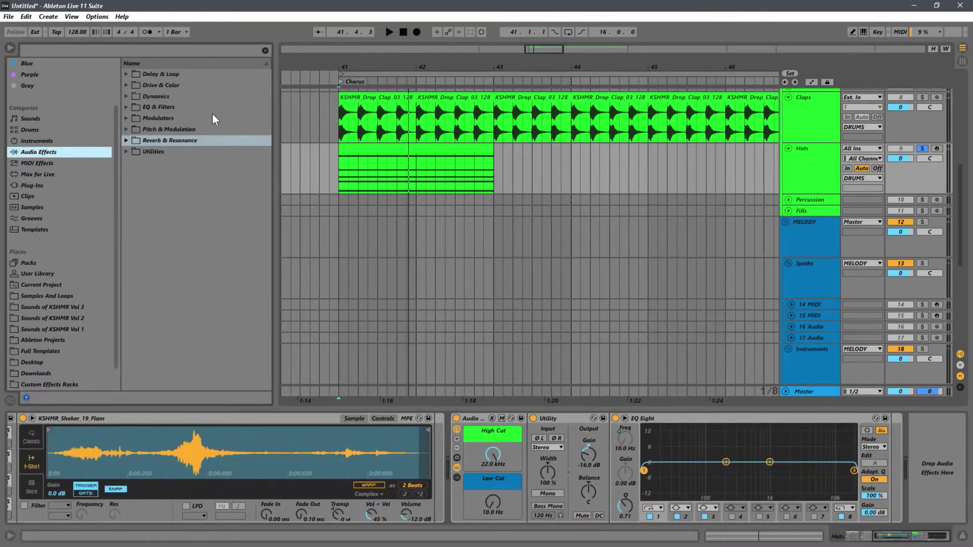
pyautogui.click(37, 141)
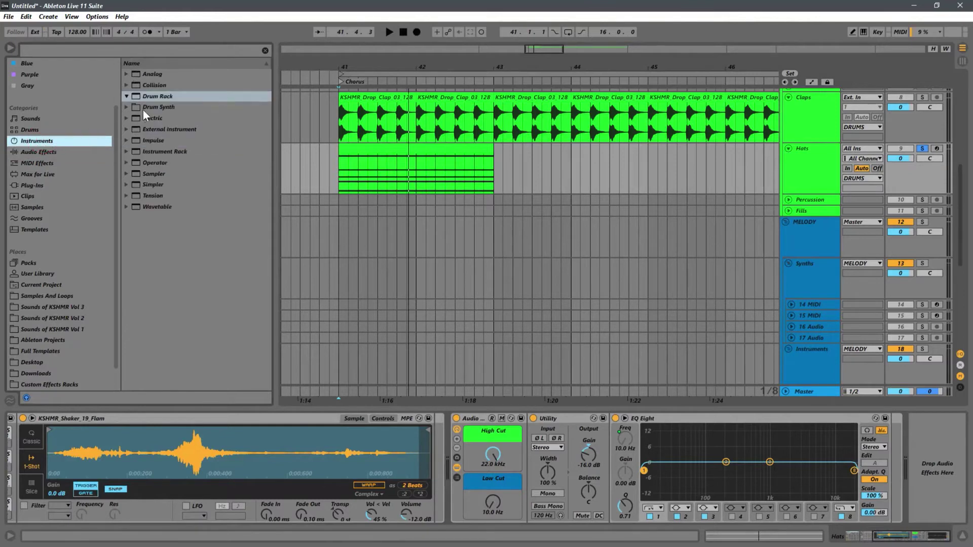
pyautogui.click(68, 153)
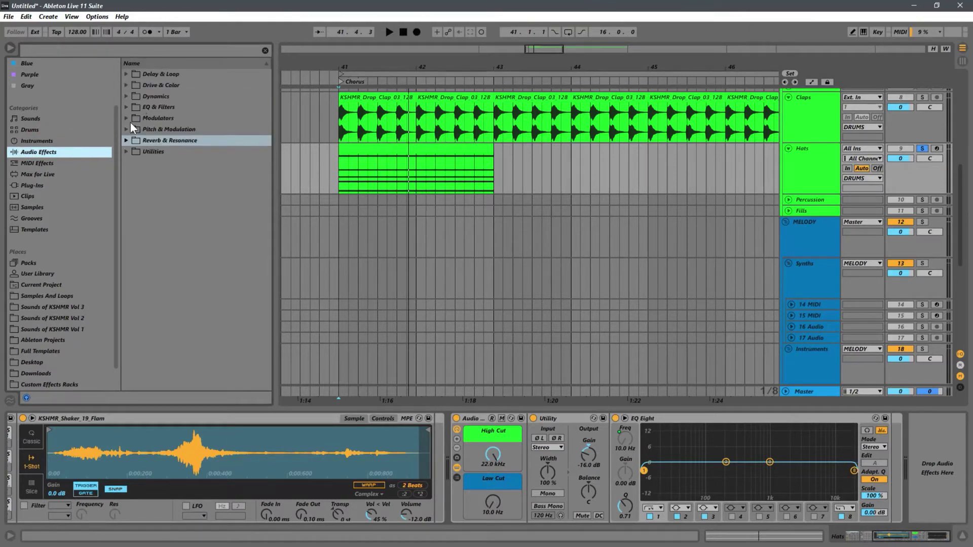
pyautogui.click(152, 97)
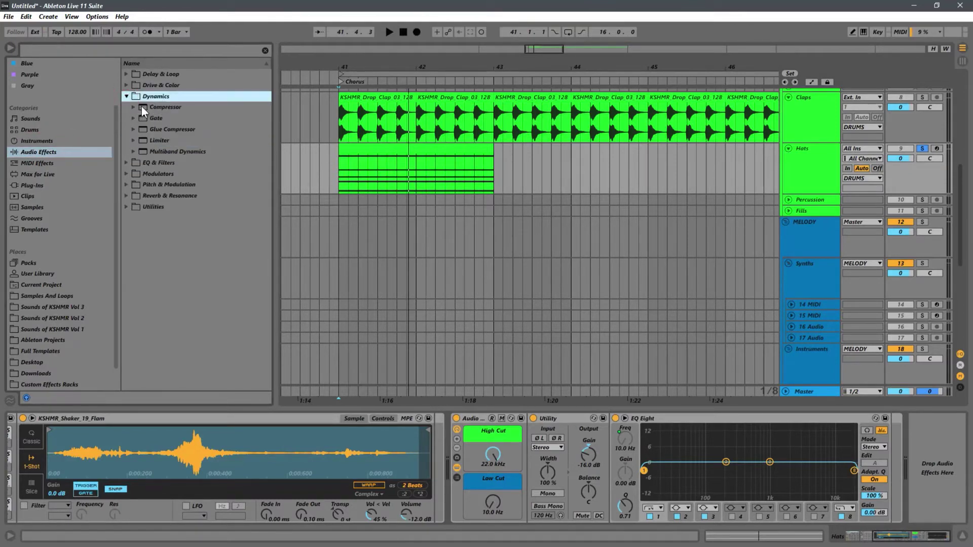
pyautogui.moveTo(141, 106); pyautogui.dragTo(589, 174)
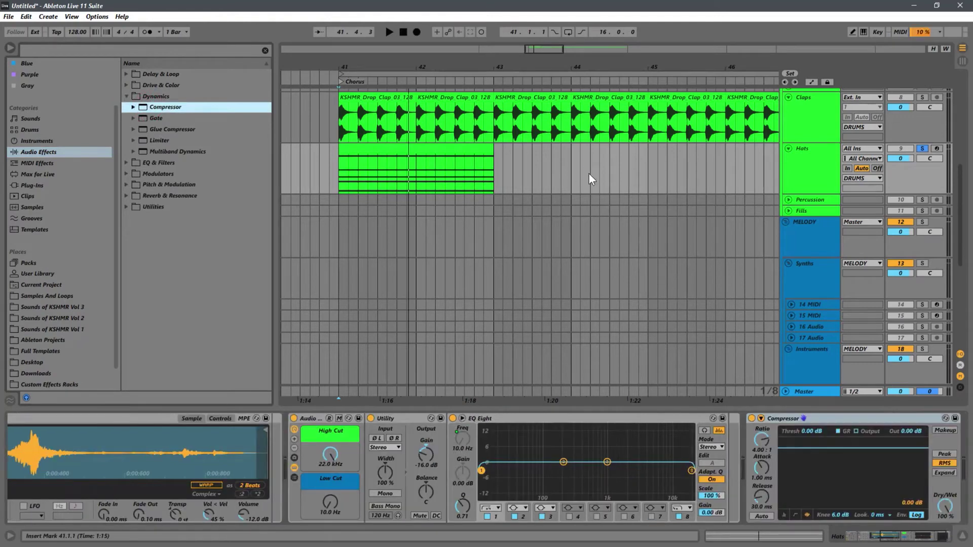
# - Enable the Compressor's sidechain with the Kick track as its audio source
pyautogui.click(761, 418)
pyautogui.click(780, 448)
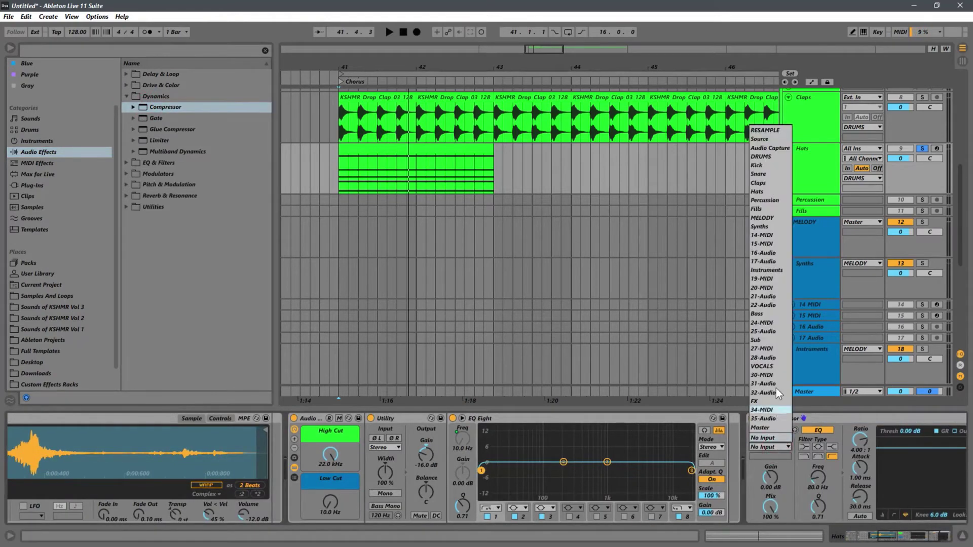
pyautogui.click(758, 164)
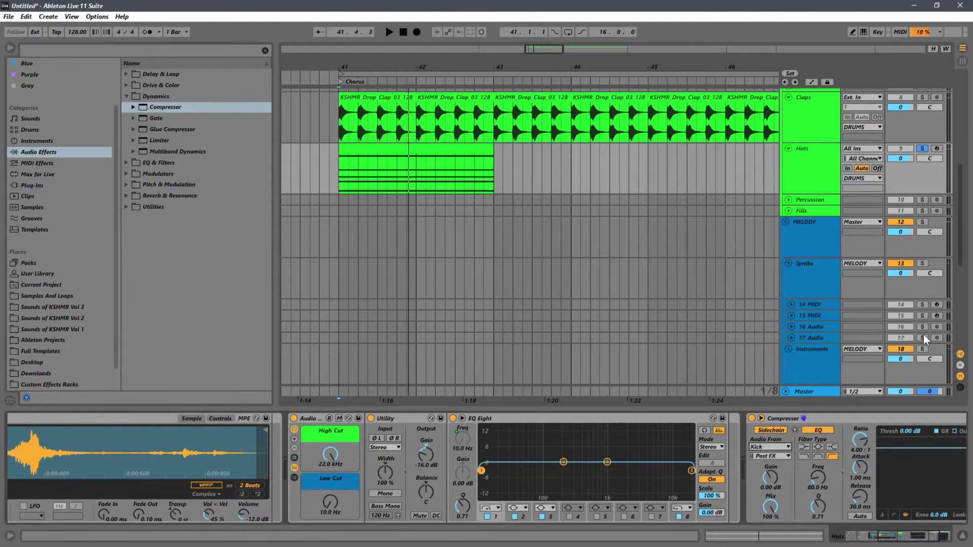
# - Switch the Compressor to its level-meter view and lower the threshold to -48.4 dB while playing the pattern
pyautogui.click(883, 515)
pyautogui.press('space')
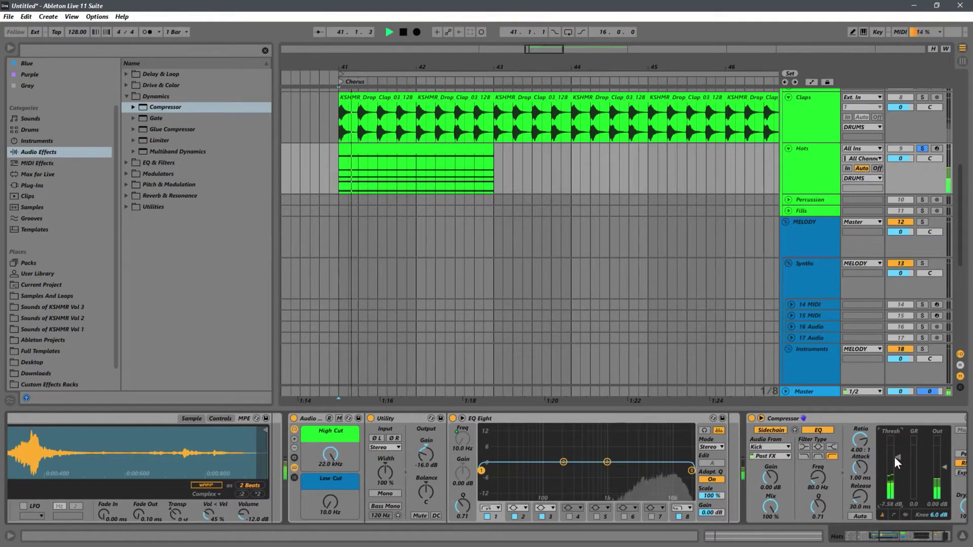
pyautogui.moveTo(894, 458); pyautogui.dragTo(890, 493)
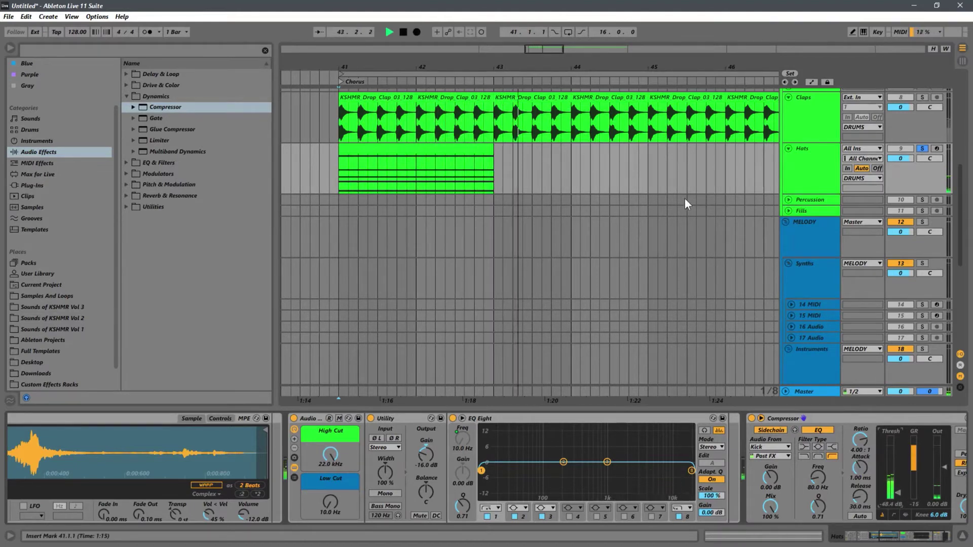
pyautogui.press('space')
pyautogui.press('space')
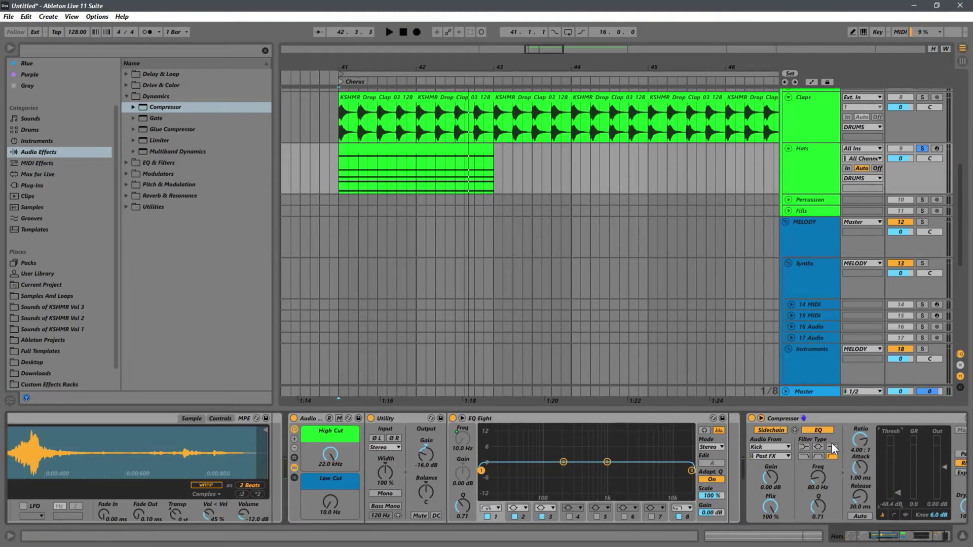
pyautogui.click(858, 418)
pyautogui.click(339, 169)
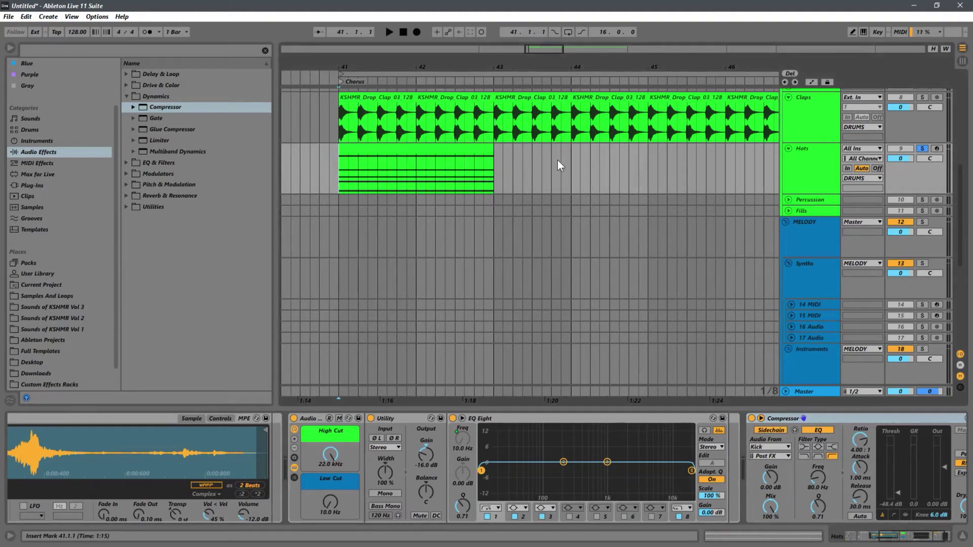
# - Examine the waveform of the first kick on the Kick track at bar 41, selecting its length within the beat
pyautogui.moveTo(617, 62); pyautogui.dragTo(573, 28)
pyautogui.press('-')
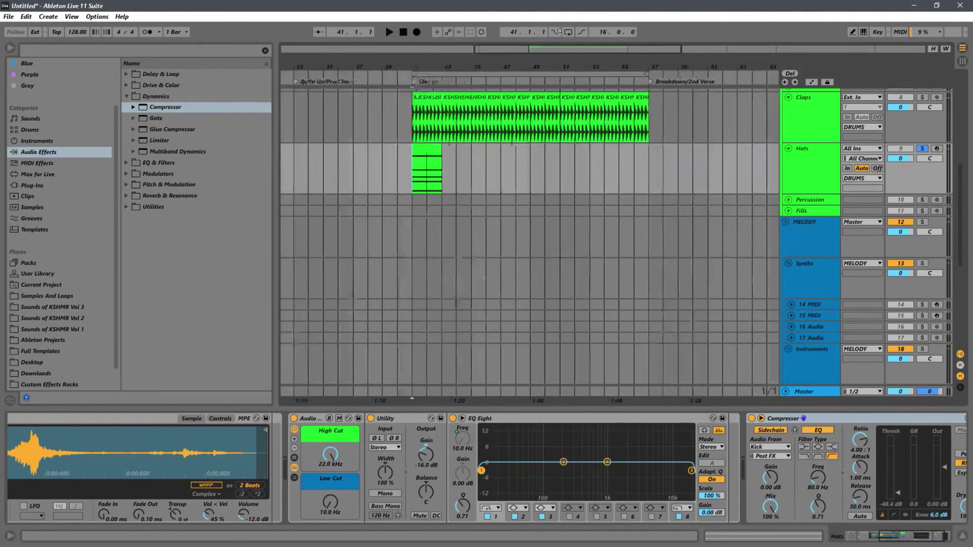
pyautogui.scroll(5, 476, 205)
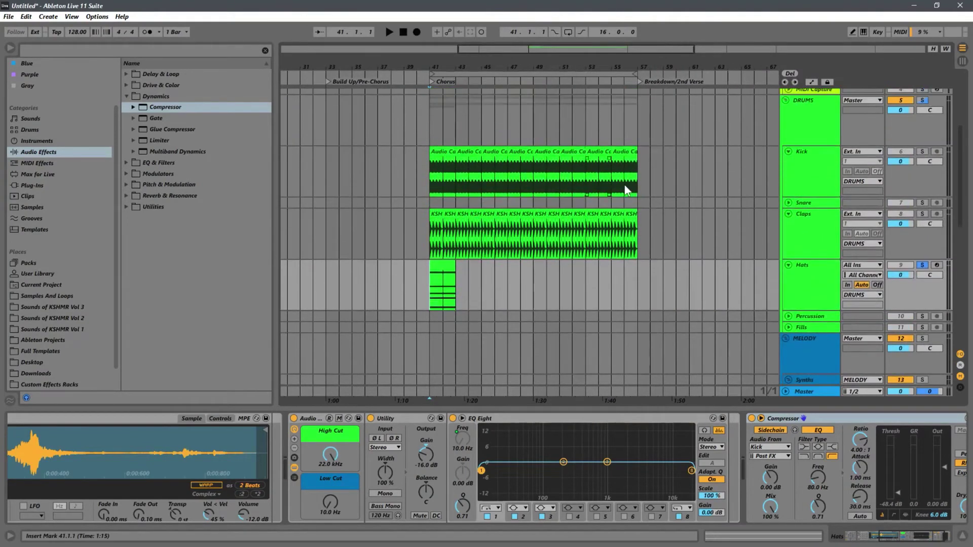
pyautogui.click(808, 183)
pyautogui.click(436, 194)
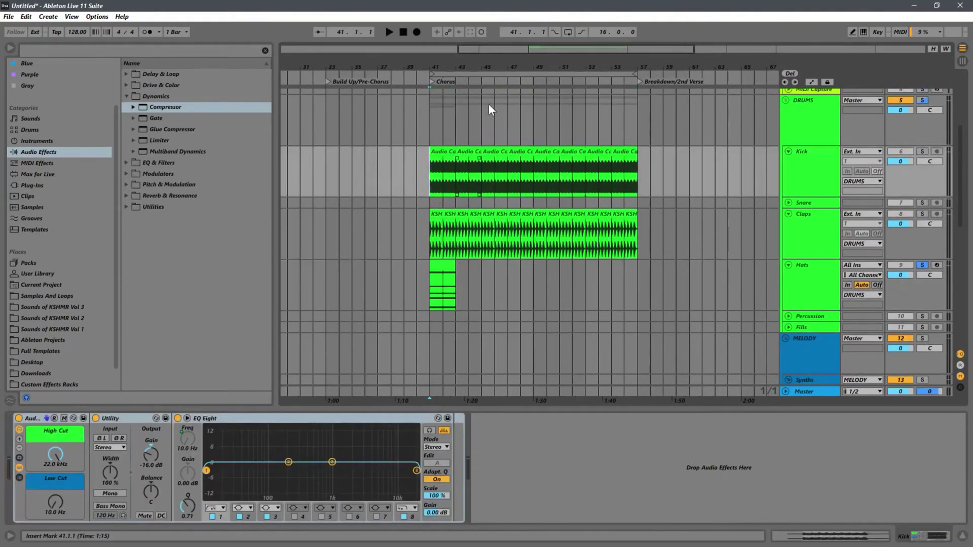
pyautogui.moveTo(432, 65); pyautogui.dragTo(477, 256)
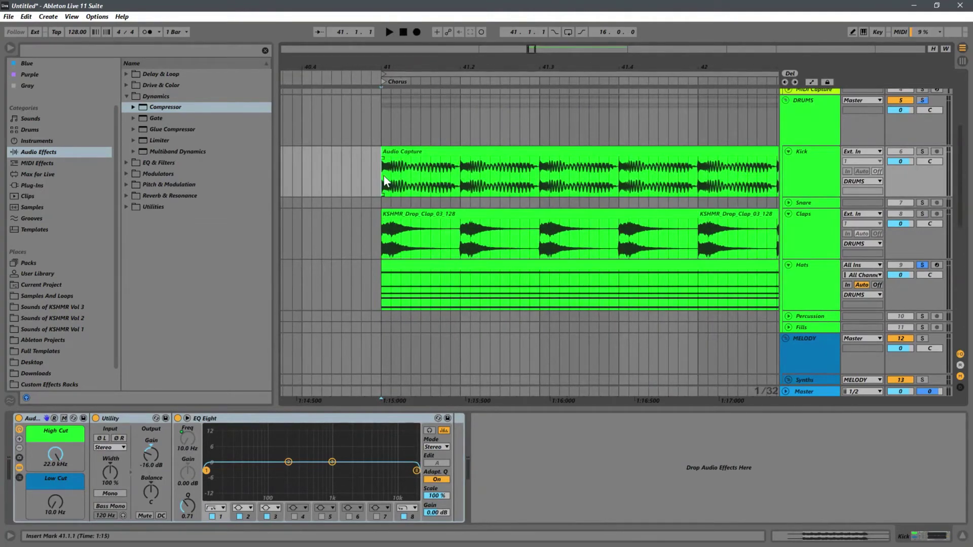
pyautogui.click(451, 170)
pyautogui.moveTo(463, 64); pyautogui.dragTo(491, 109)
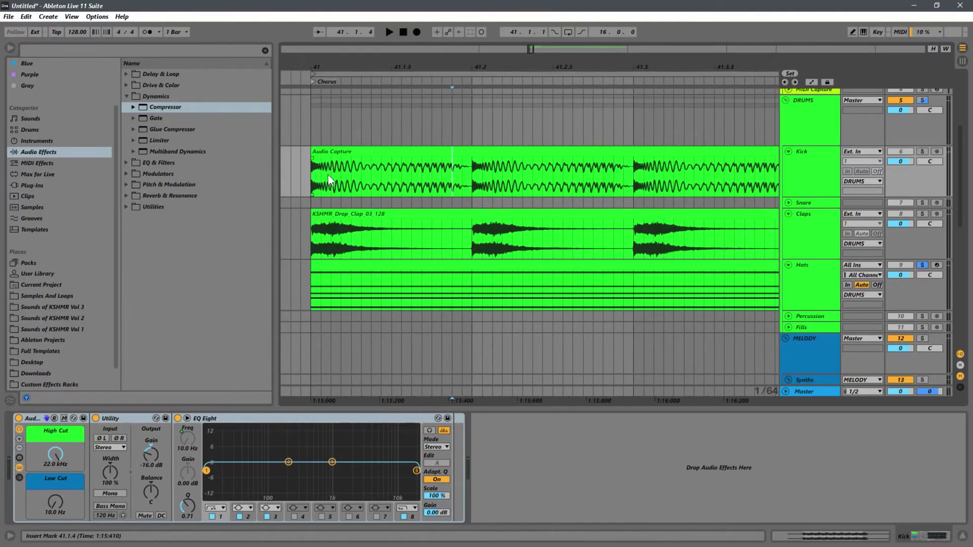
pyautogui.moveTo(312, 176); pyautogui.dragTo(427, 172)
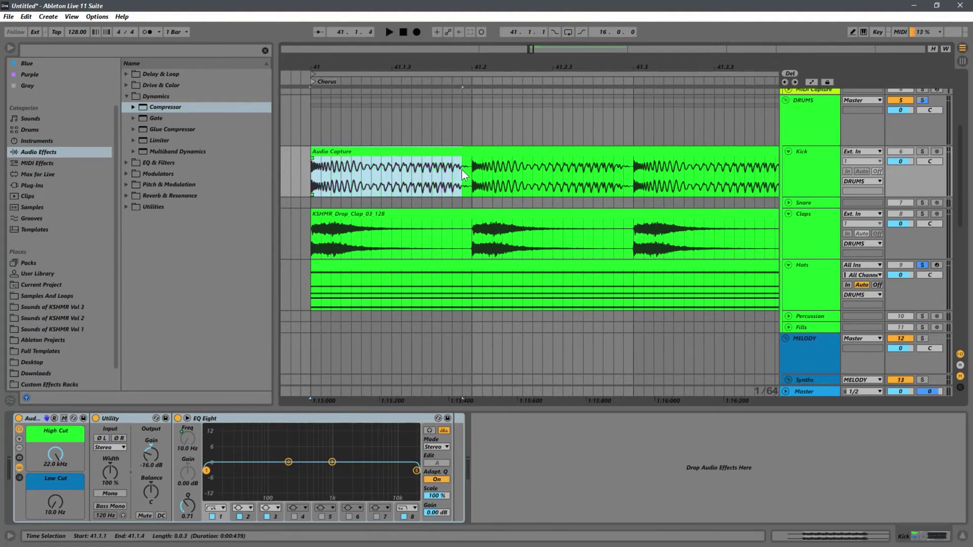
pyautogui.moveTo(320, 178); pyautogui.dragTo(457, 172)
pyautogui.click(468, 172)
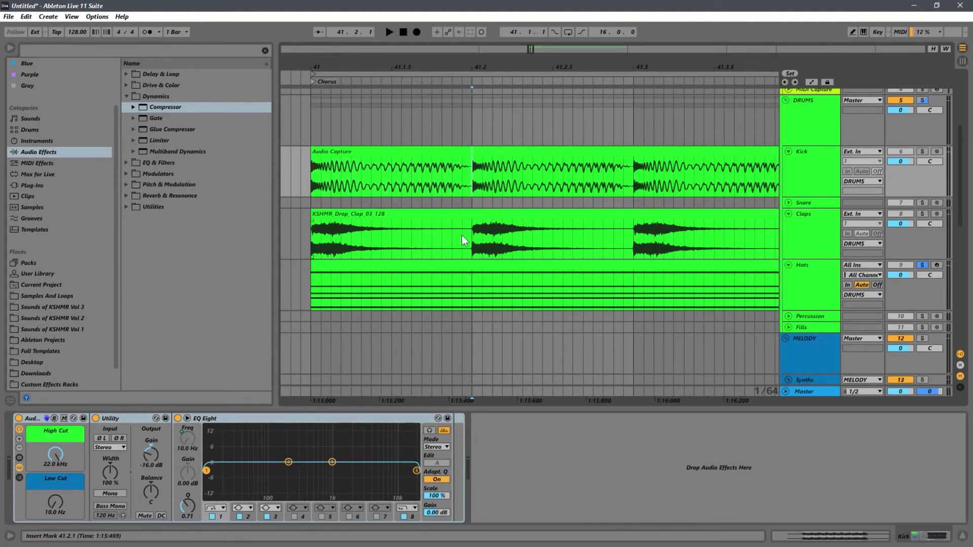
# - Examine the first clap on the Claps track, selecting its full beat and its quiet tail before beat 41.2
pyautogui.moveTo(464, 240); pyautogui.dragTo(401, 240)
pyautogui.click(312, 245)
pyautogui.moveTo(469, 235); pyautogui.dragTo(468, 235)
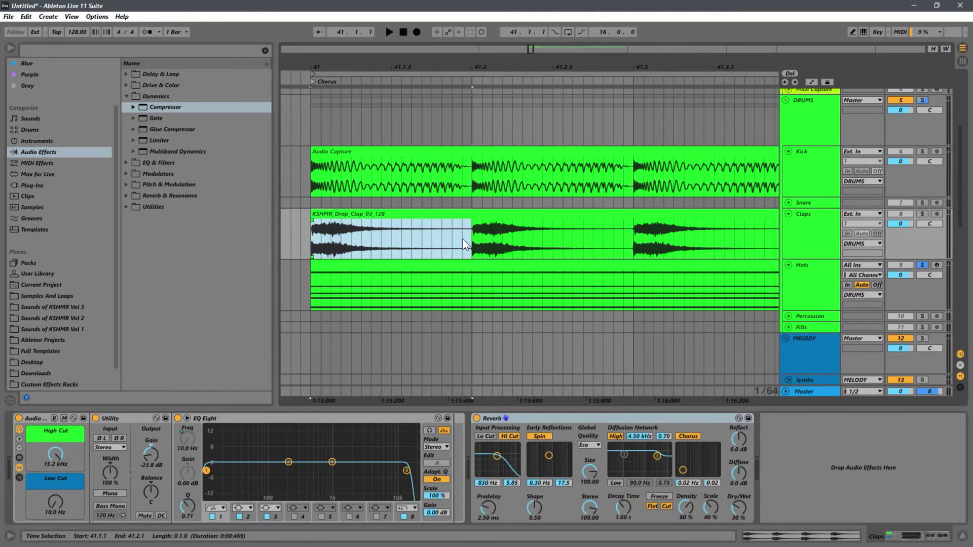
pyautogui.moveTo(470, 238); pyautogui.dragTo(419, 238)
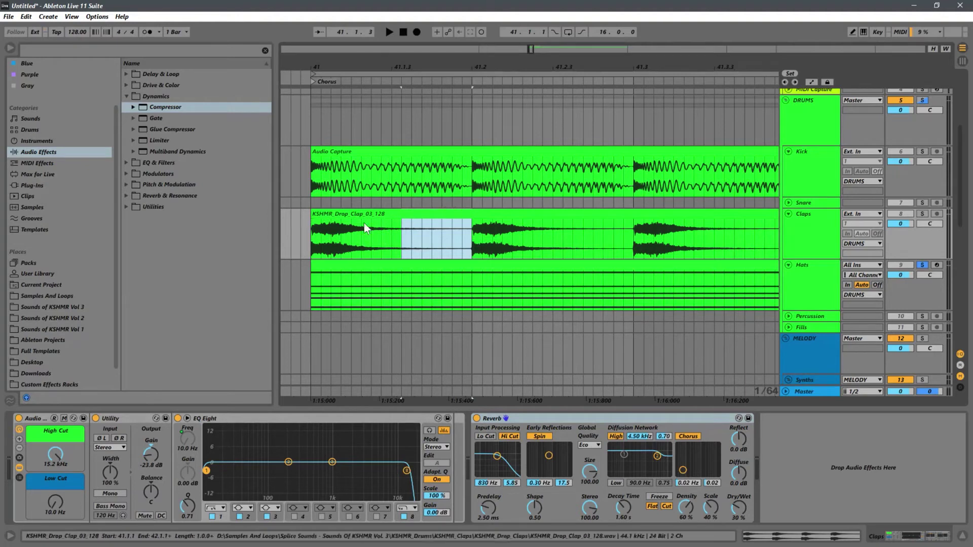
# - Examine the first kick on the Kick track again, selecting its full beat from 41.1 to 41.2
pyautogui.click(307, 244)
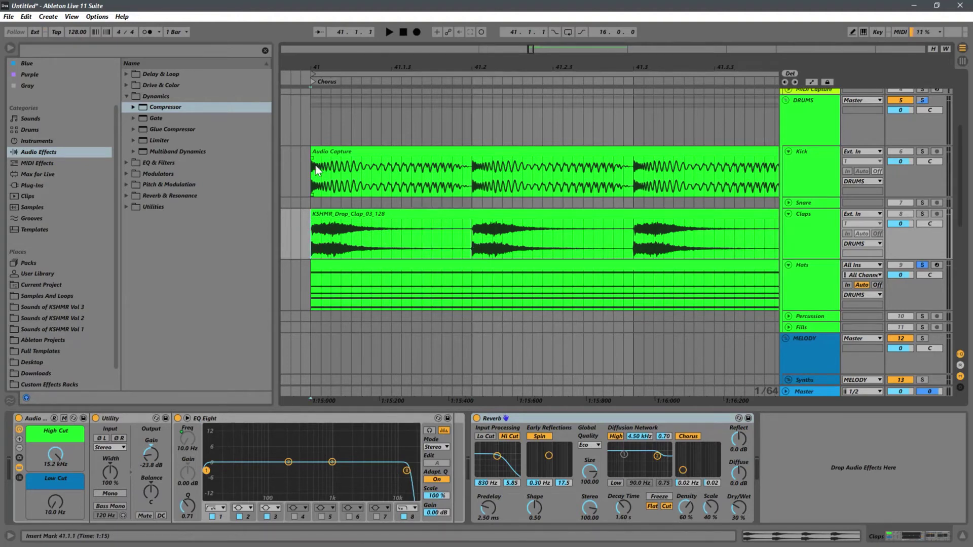
pyautogui.moveTo(311, 171); pyautogui.dragTo(472, 172)
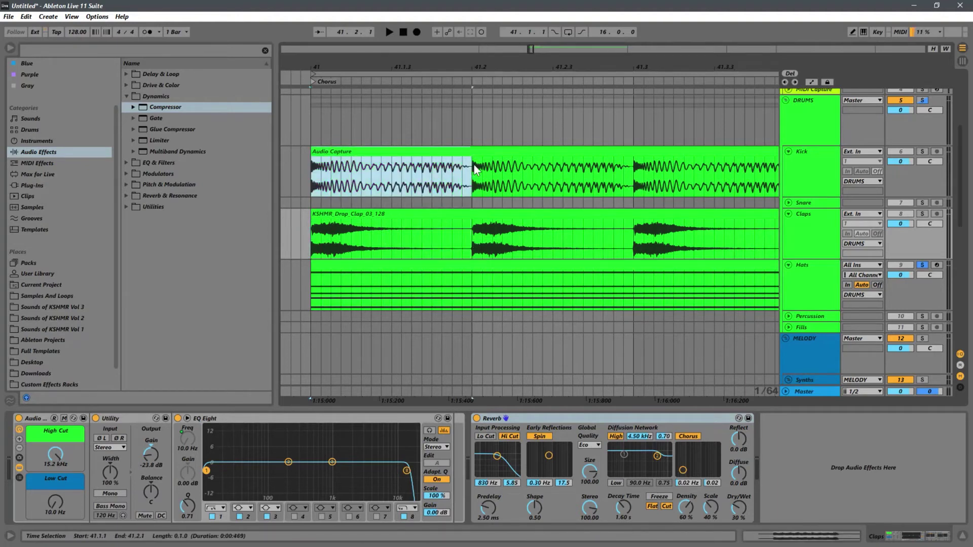
pyautogui.moveTo(503, 67); pyautogui.dragTo(455, 42)
pyautogui.moveTo(715, 61); pyautogui.dragTo(527, 10)
pyautogui.moveTo(765, 62); pyautogui.dragTo(730, 28)
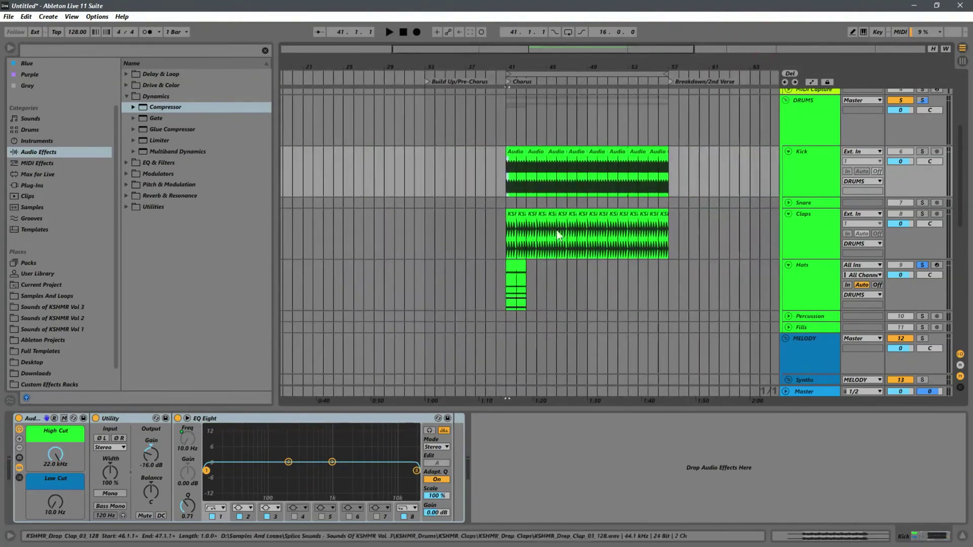
# - Delete the Compressor from the Hats track's device chain
pyautogui.scroll(-3, 553, 230)
pyautogui.click(486, 230)
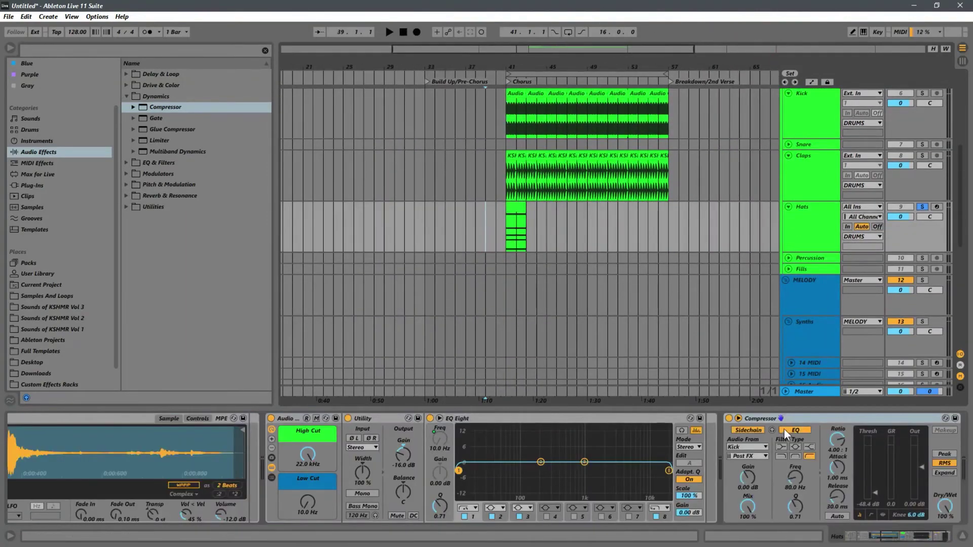
pyautogui.click(834, 419)
pyautogui.press('Delete')
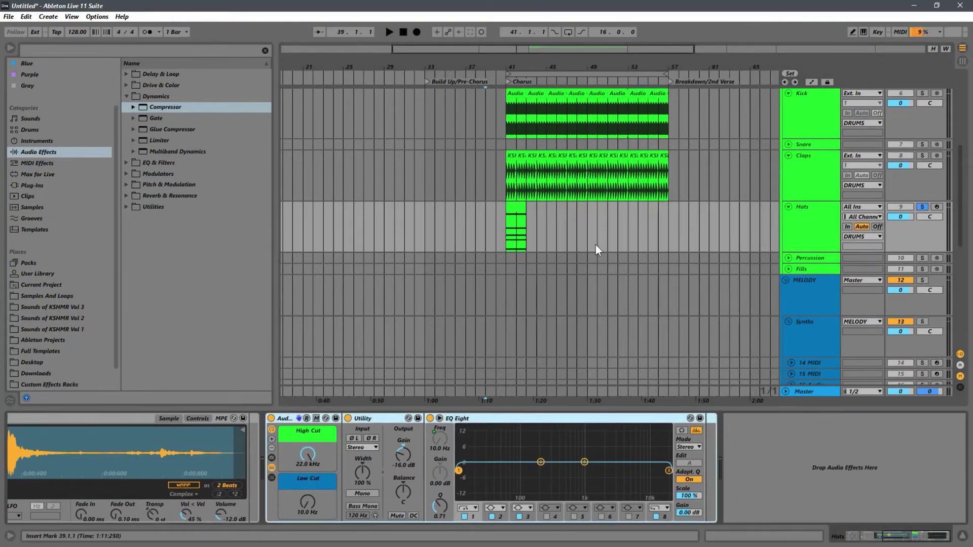
# - Load the LFOTool plug-in by Xfer Records at the end of the Hats track's device chain
pyautogui.click(126, 96)
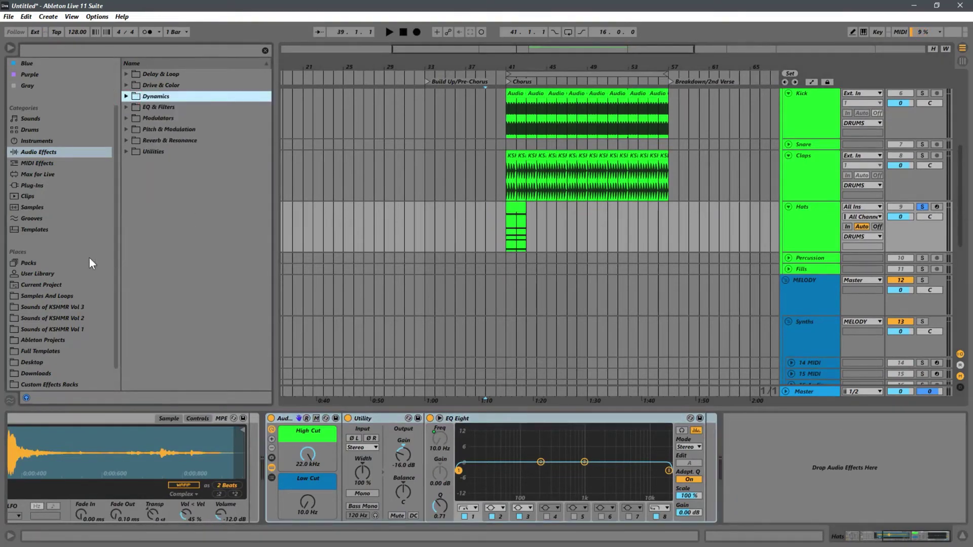
pyautogui.scroll(-2, 109, 294)
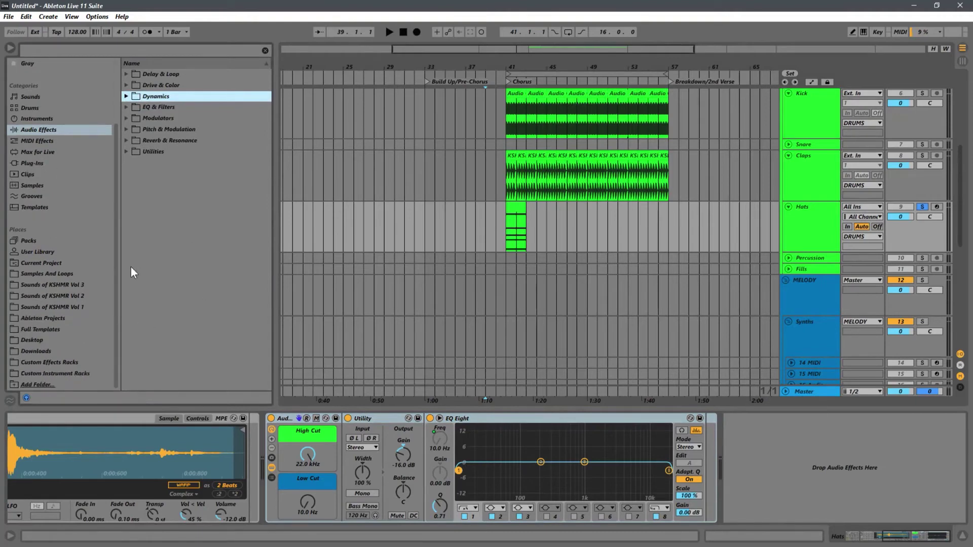
pyautogui.click(61, 162)
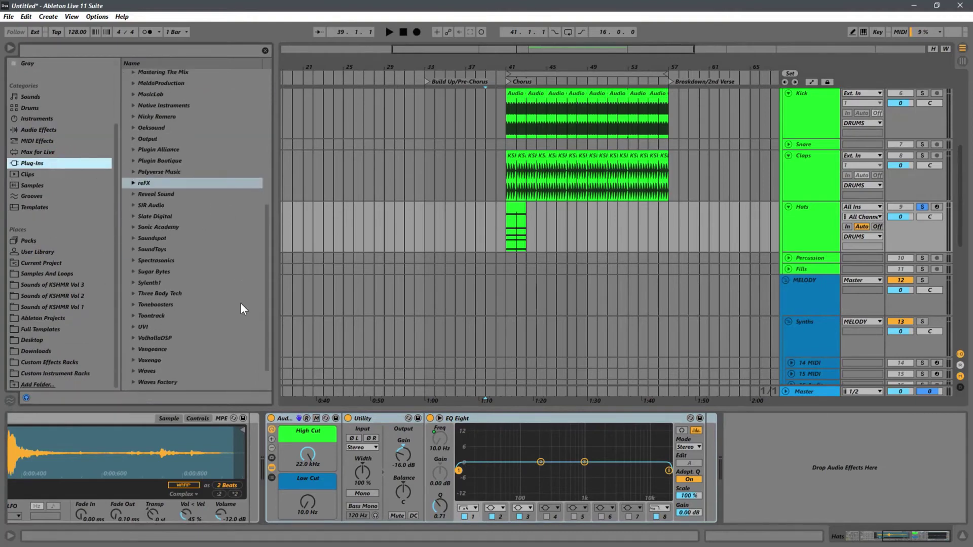
pyautogui.scroll(-5, 242, 303)
pyautogui.click(132, 363)
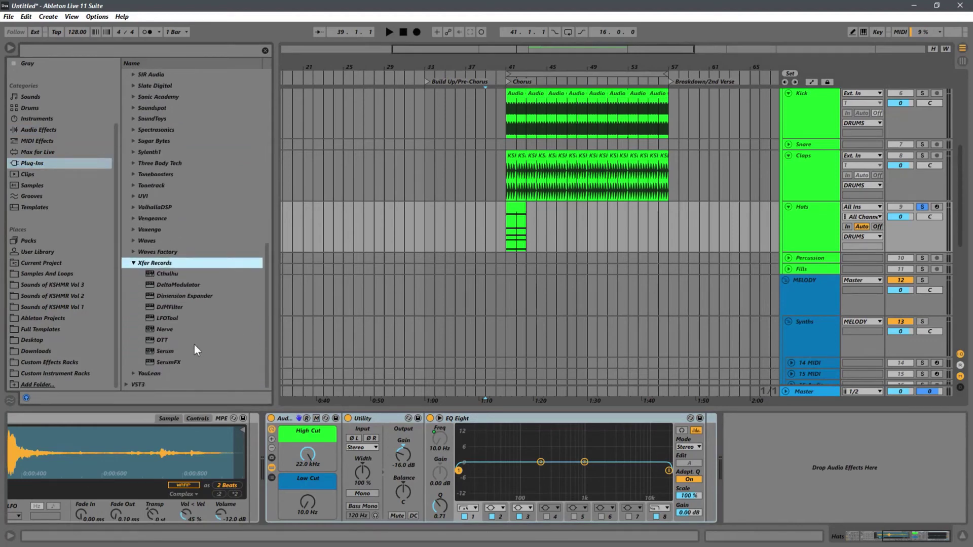
pyautogui.click(163, 318)
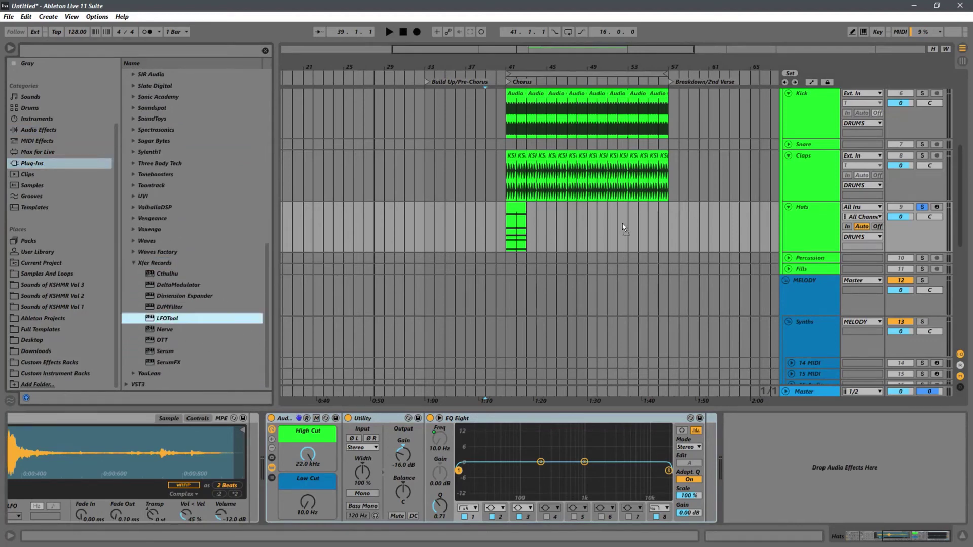
pyautogui.press('Return')
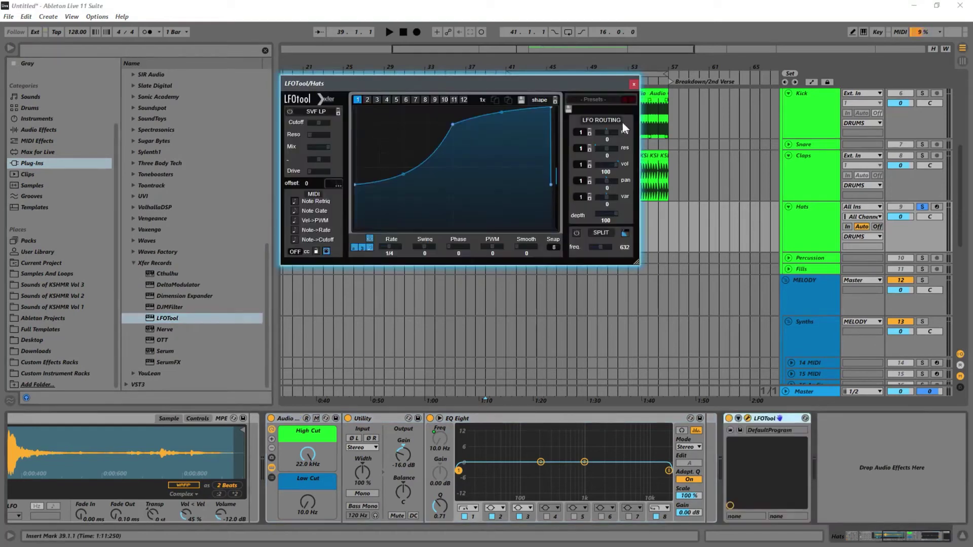
# - Bend the first part of LFOTool's curve to stay flat before rising steeply, and play the Hats from bar 41
pyautogui.moveTo(466, 83); pyautogui.dragTo(605, 284)
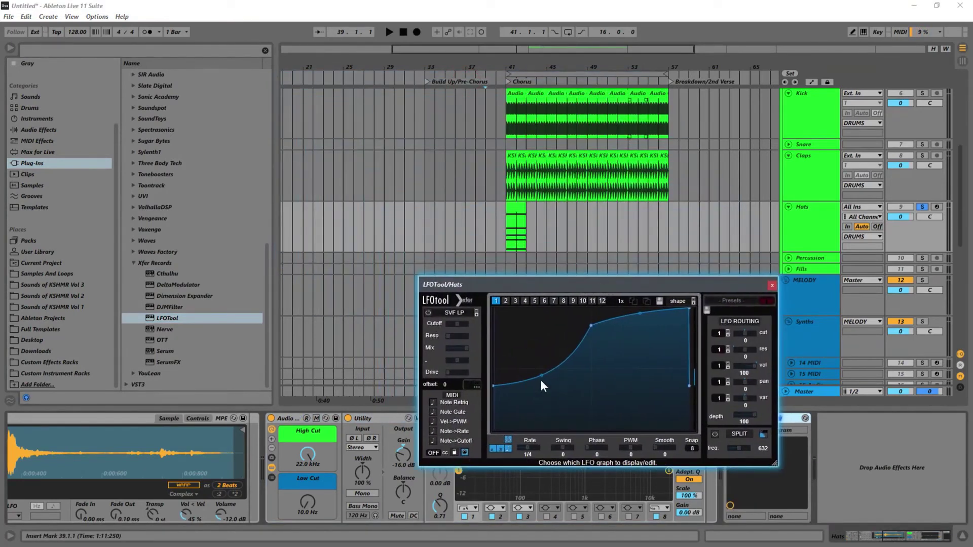
pyautogui.moveTo(542, 376); pyautogui.dragTo(567, 416)
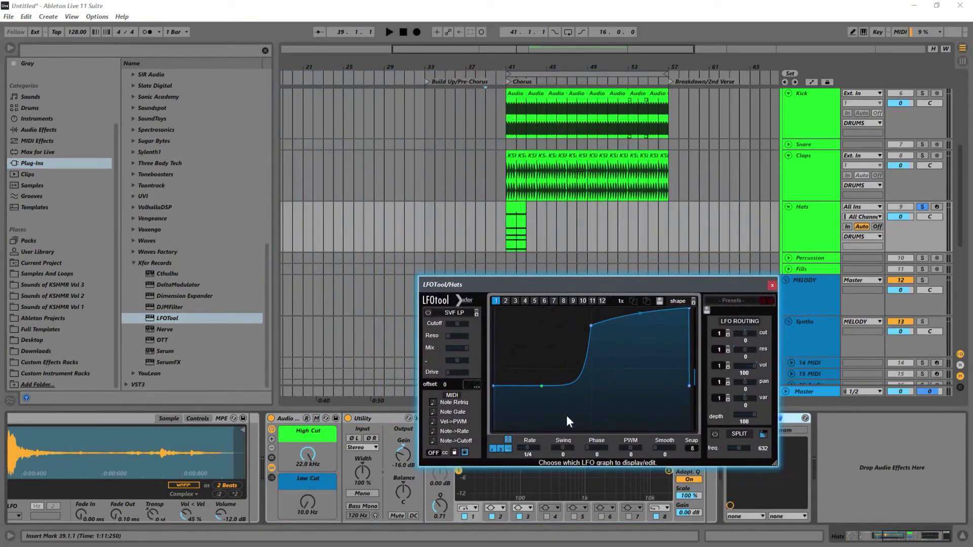
pyautogui.click(506, 232)
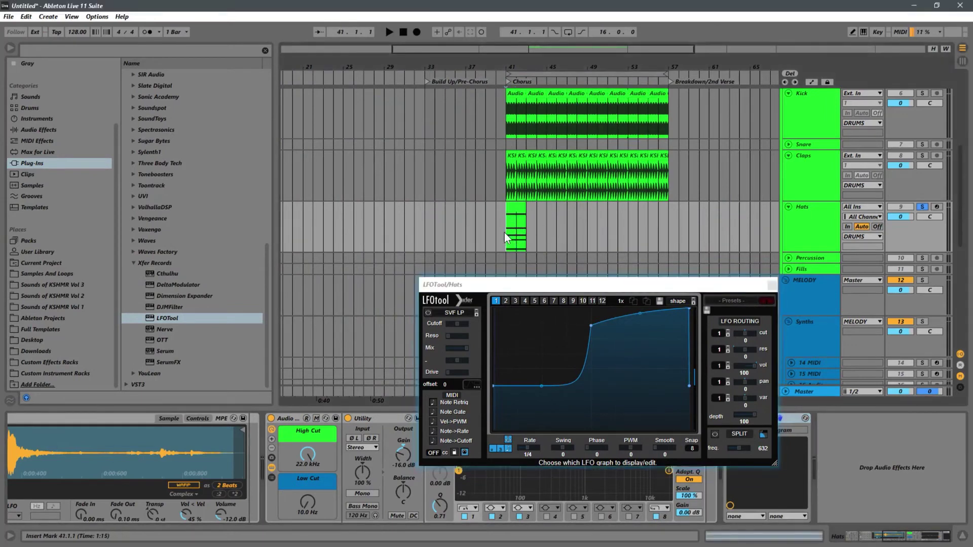
pyautogui.press('space')
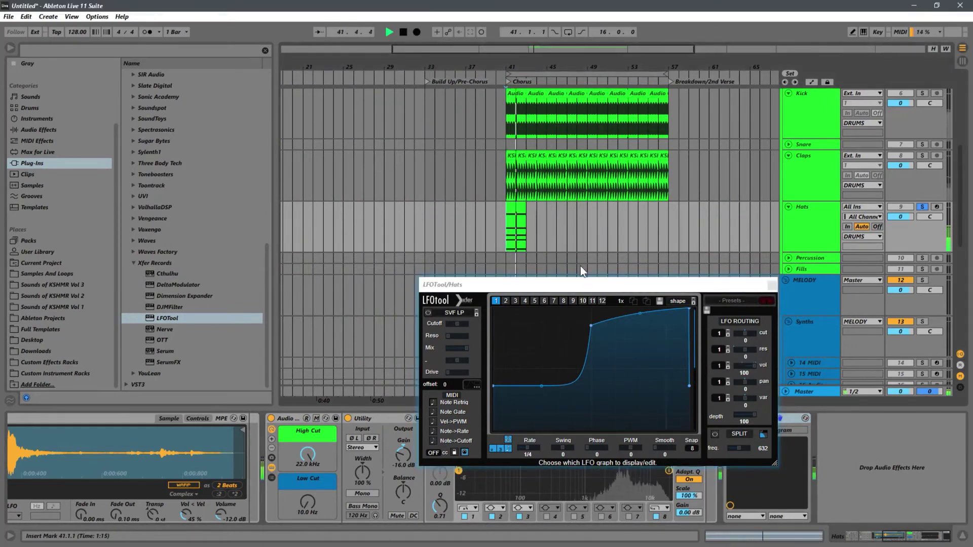
# - Lower the start of LFOTool's curve slightly, fine-tune its middle point, and close the plug-in window to play the result
pyautogui.moveTo(495, 386); pyautogui.dragTo(497, 396)
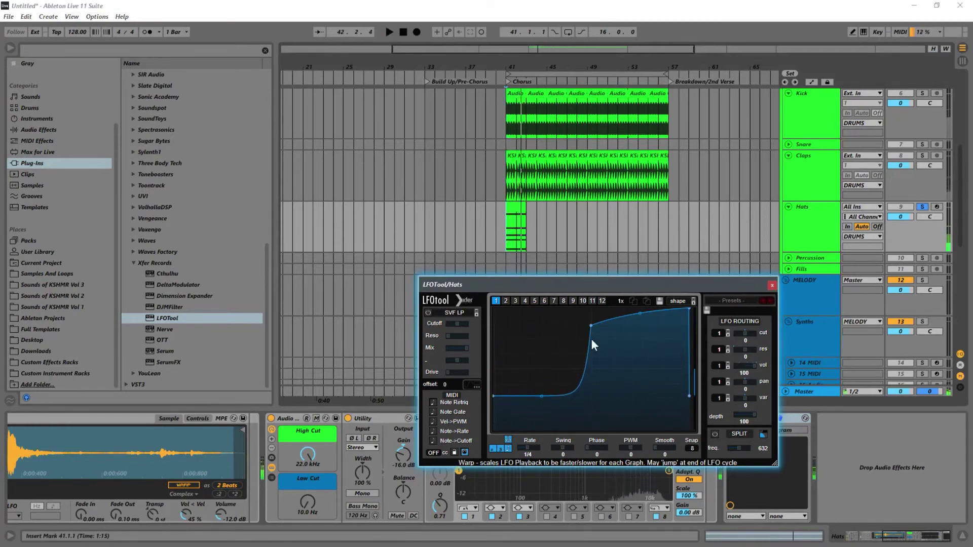
pyautogui.moveTo(590, 328); pyautogui.dragTo(592, 324)
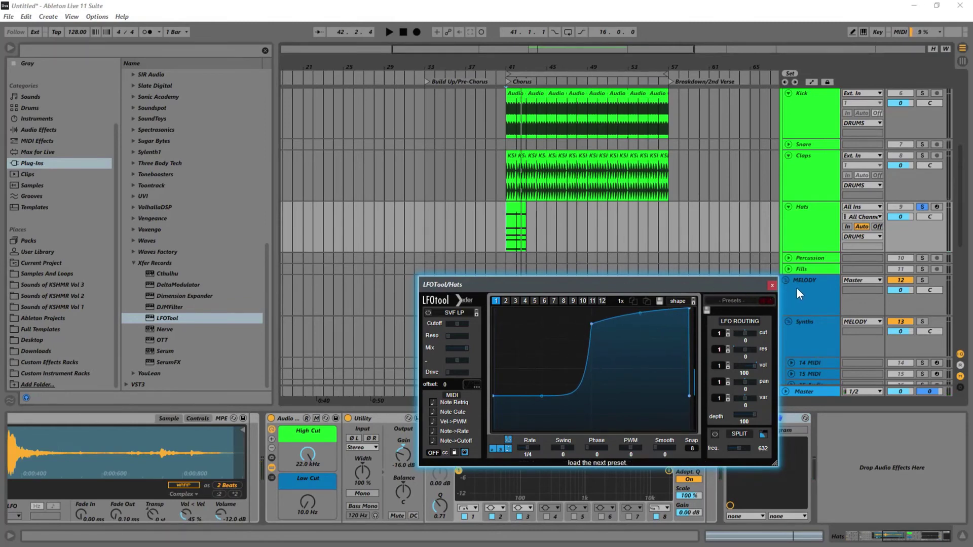
pyautogui.click(771, 285)
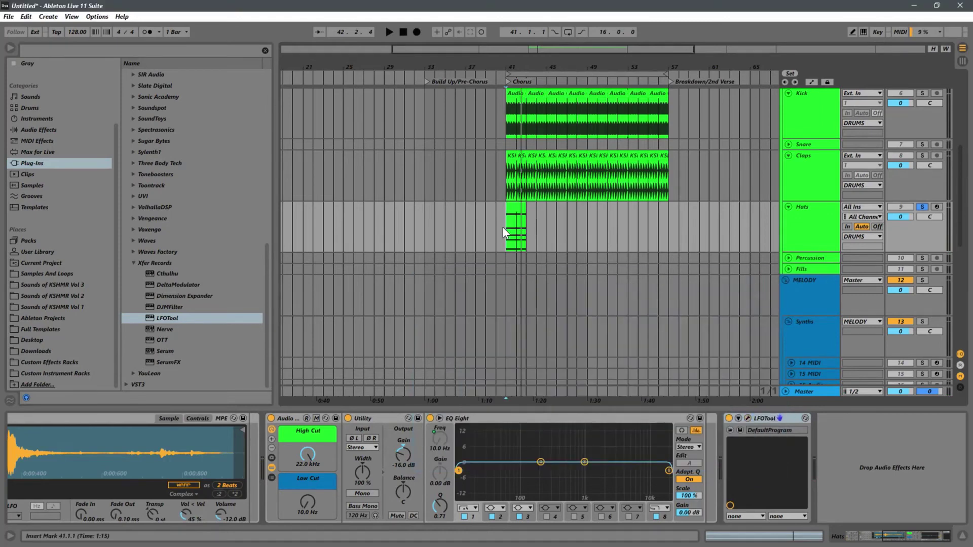
pyautogui.press('space')
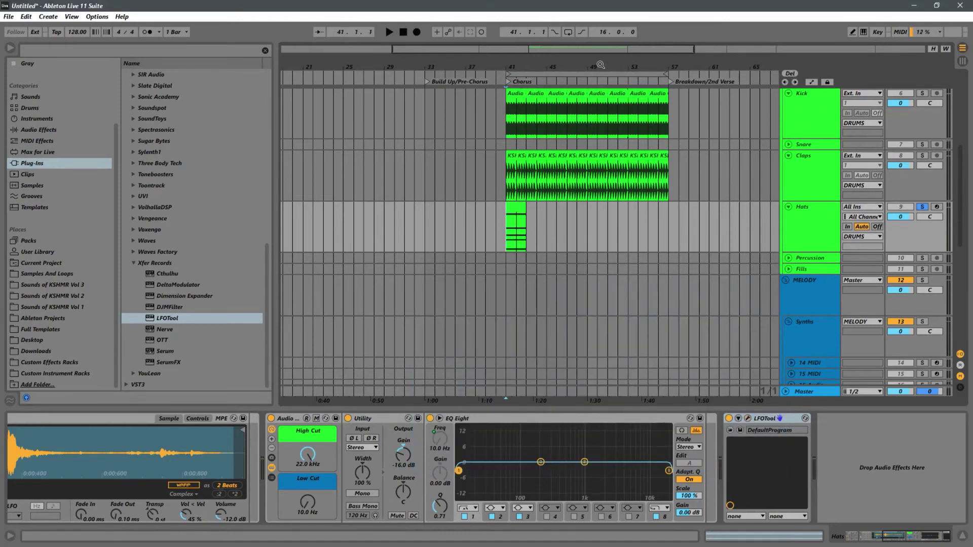
# - Duplicate the two-bar clip on the Hats track three times to fill bars 41 to 49
pyautogui.moveTo(601, 65); pyautogui.dragTo(499, 51)
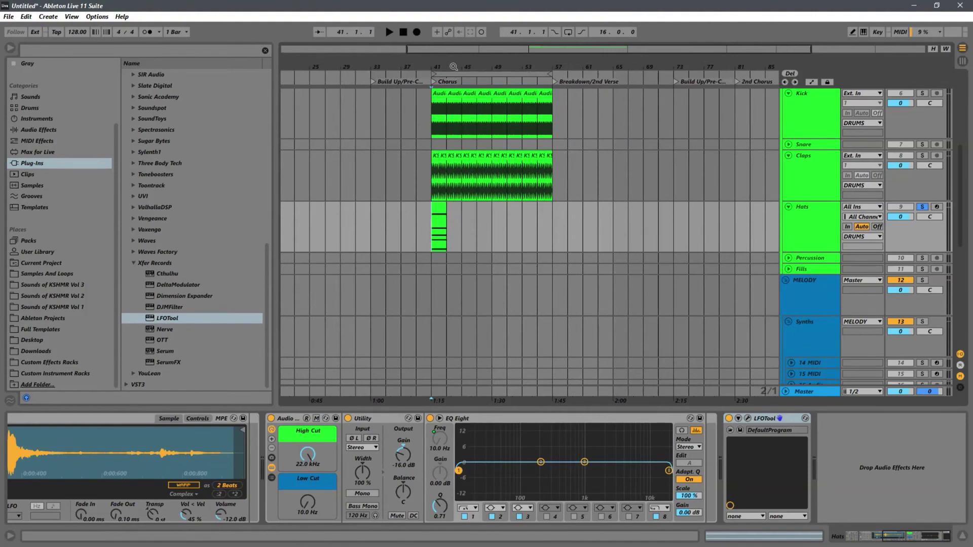
pyautogui.moveTo(453, 67); pyautogui.dragTo(455, 108)
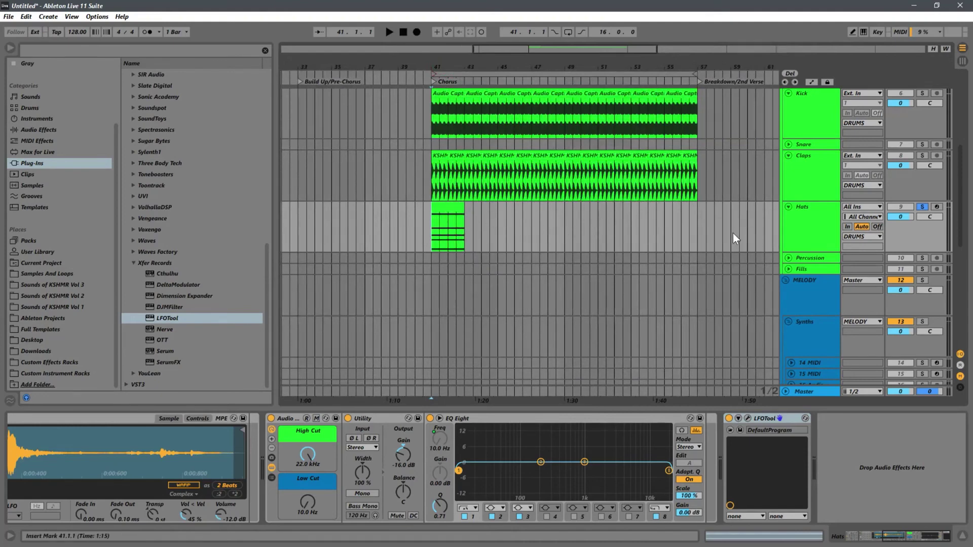
pyautogui.click(439, 206)
pyautogui.hotkey('ctrl', 'd')
pyautogui.hotkey('ctrl', 'd')
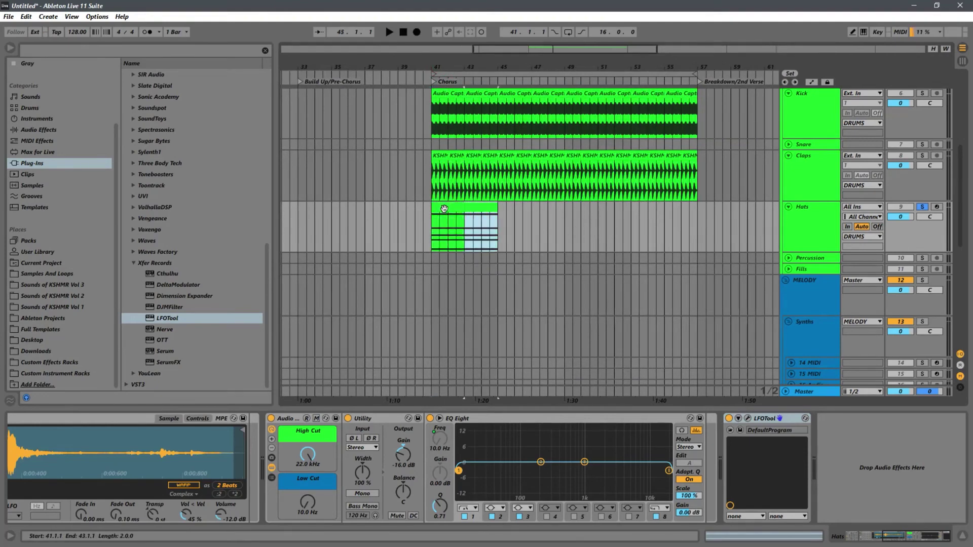
pyautogui.hotkey('ctrl', 'd')
# - Consolidate the four Hats clips from bar 41 to bar 49 into one eight-bar clip and open its notes
pyautogui.click(450, 209)
pyautogui.keyDown('shift'); pyautogui.click(547, 209); pyautogui.keyUp('shift')
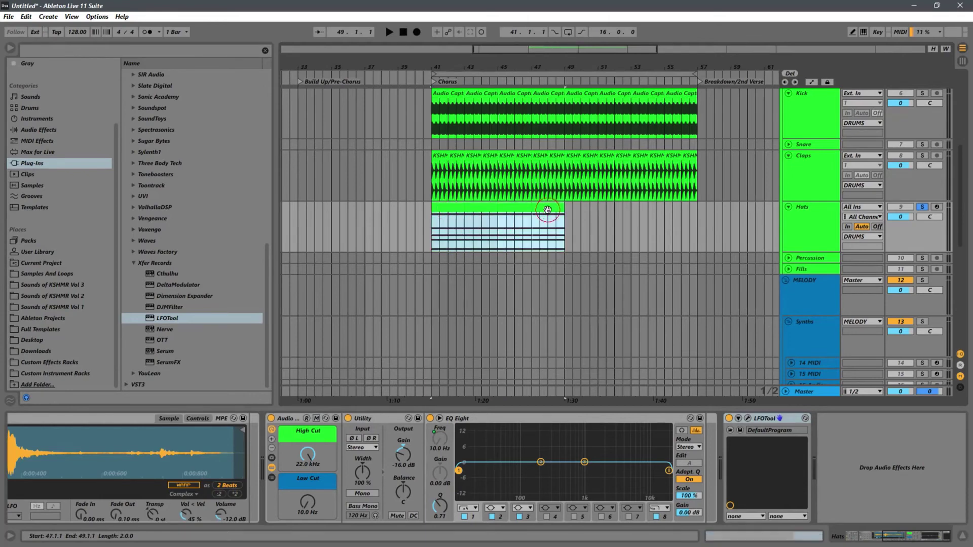
pyautogui.doubleClick(494, 208)
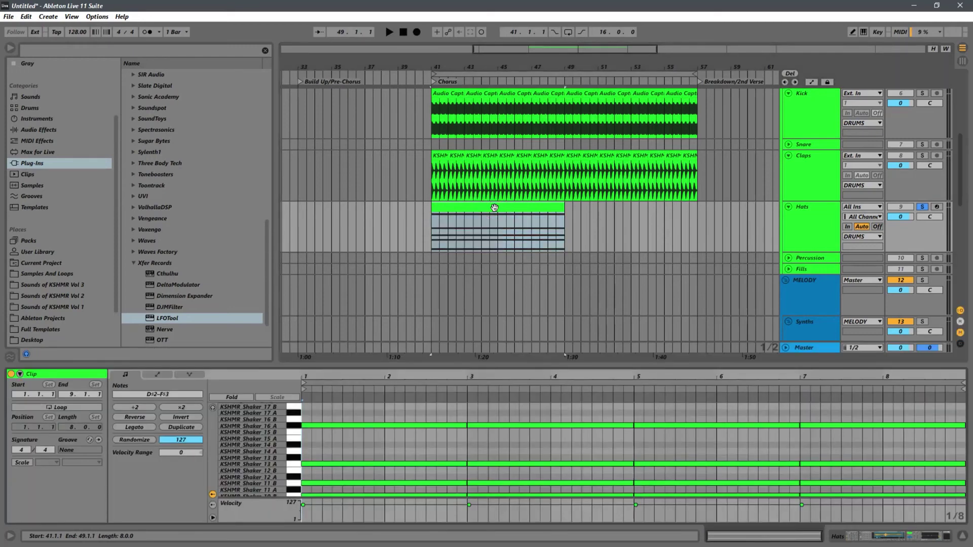
# - Turn off solo on the Hats track and play the shaker pattern together with the kick and claps
pyautogui.press('space')
pyautogui.press('space')
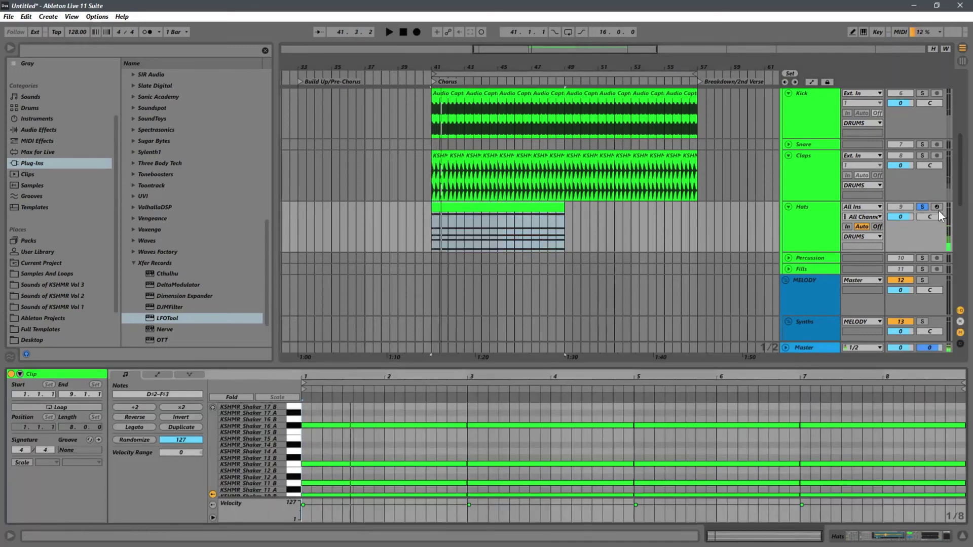
pyautogui.click(922, 207)
pyautogui.press('space')
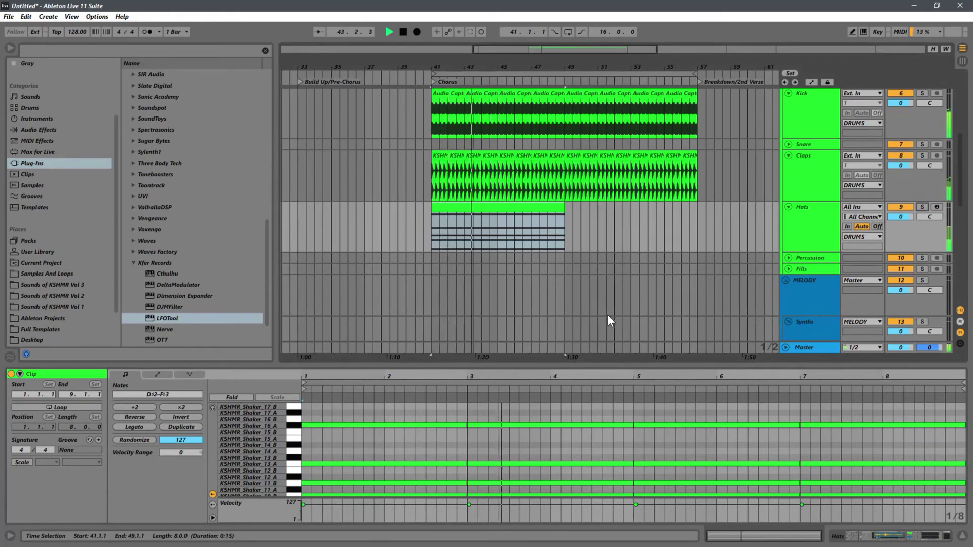
pyautogui.click(483, 435)
pyautogui.hotkey('ctrl', 'a')
pyautogui.press('space')
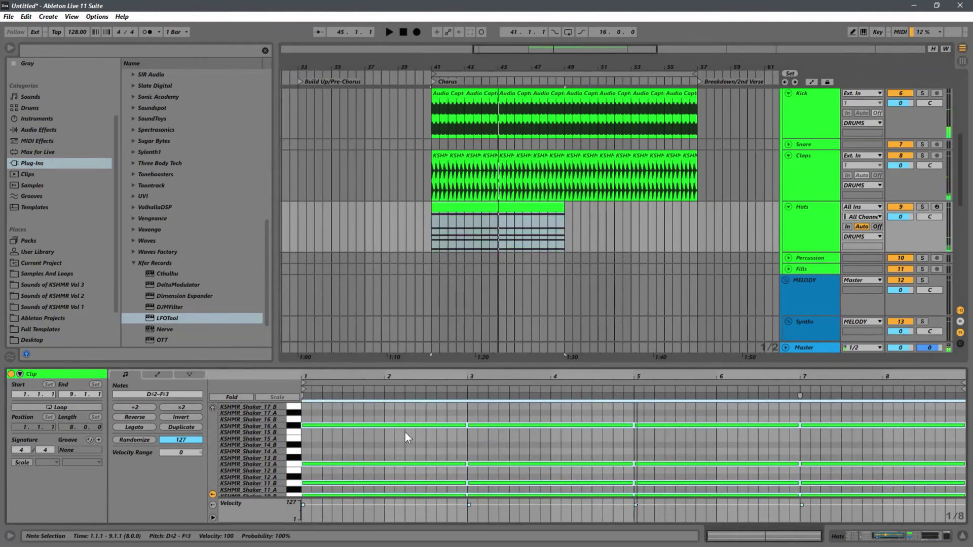
pyautogui.doubleClick(450, 442)
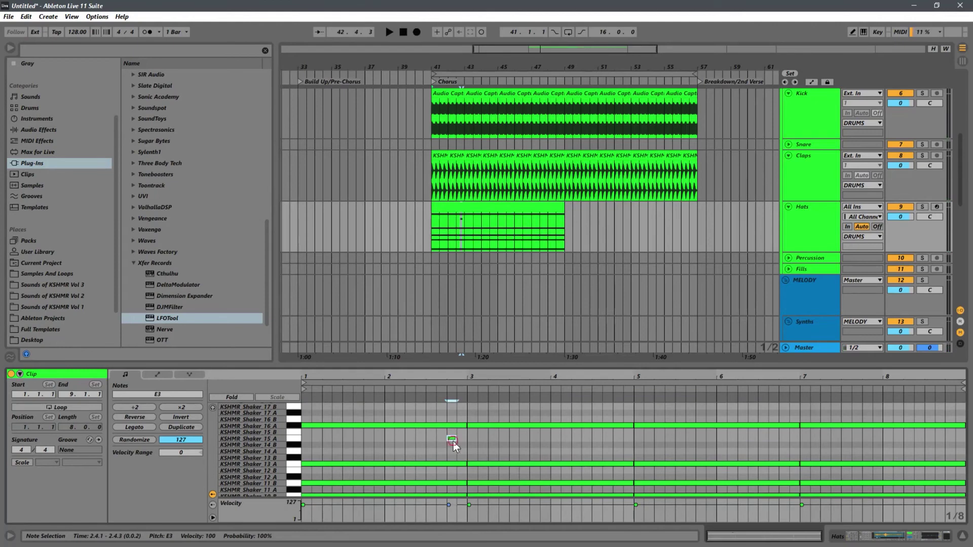
pyautogui.doubleClick(452, 441)
# - Transpose all notes in the Hats clip down four semitones to B1-D3 while the pattern plays
pyautogui.hotkey('ctrl', 'a')
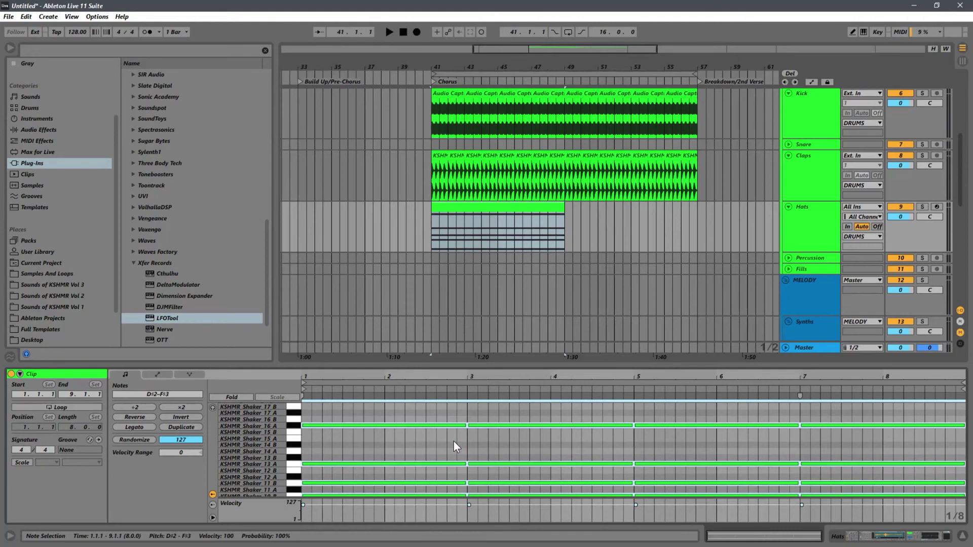
pyautogui.press('space')
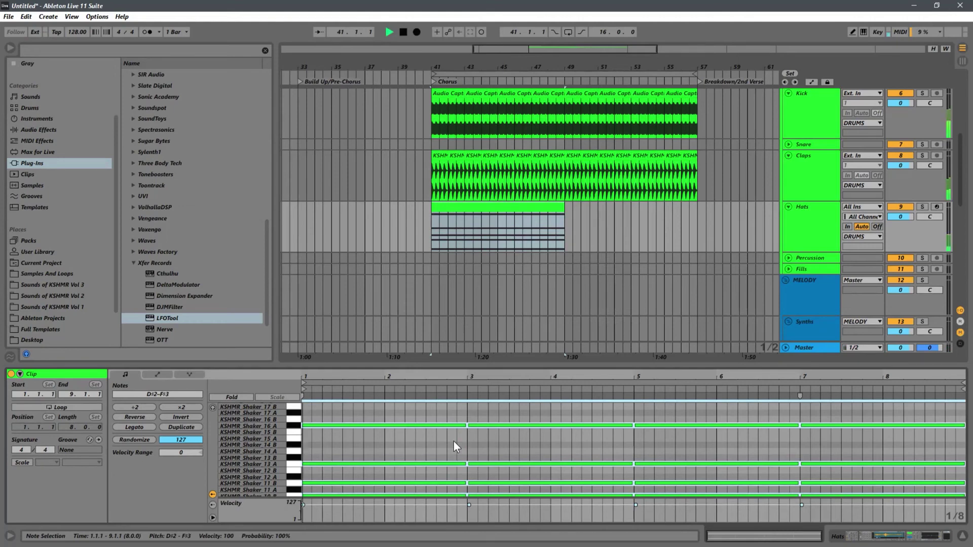
pyautogui.press('Down')
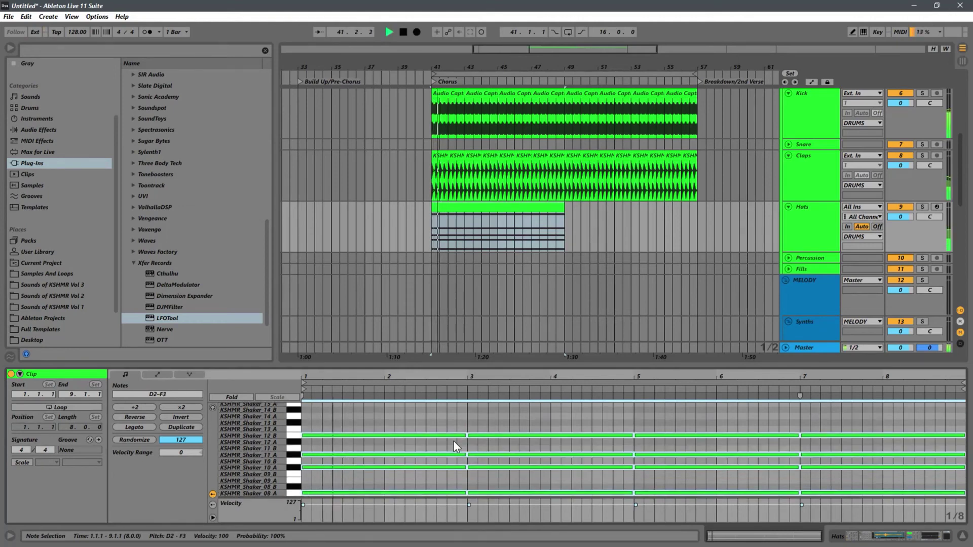
pyautogui.press('Down')
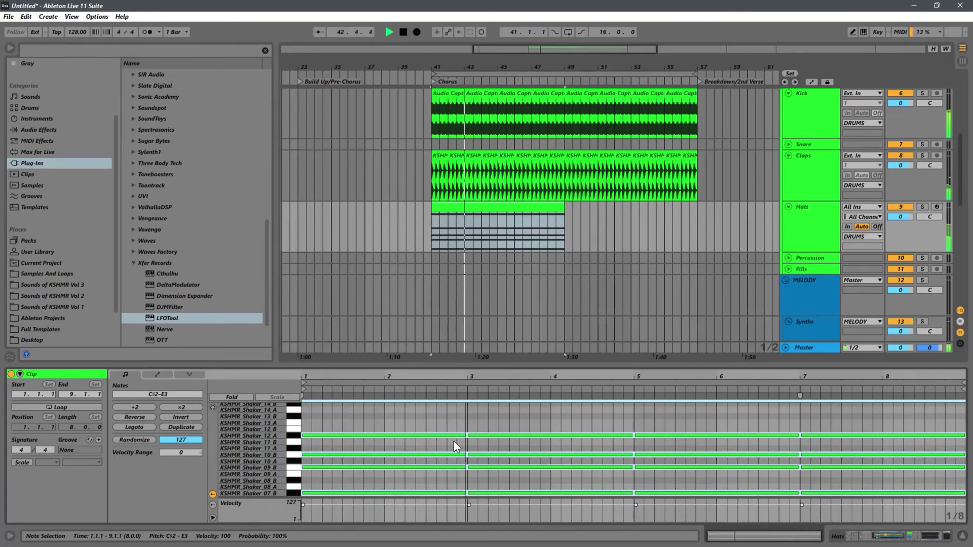
pyautogui.press('Down')
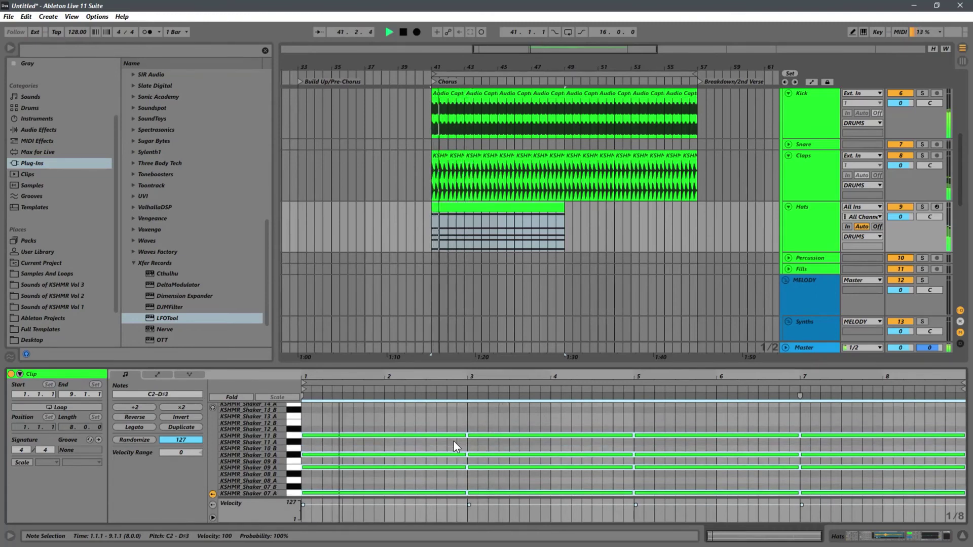
pyautogui.press('Down')
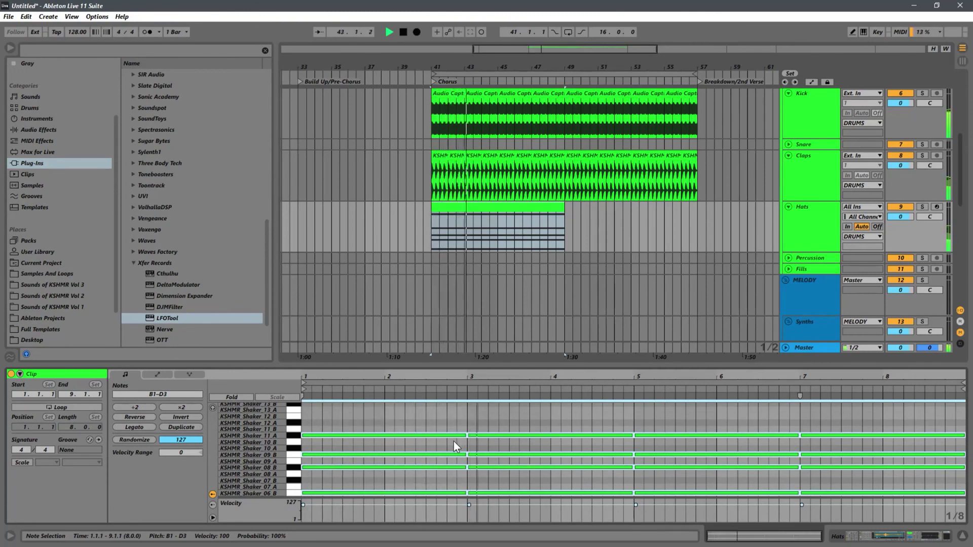
# - Duplicate the eight-bar Hats clip to fill bars 49 to 57 and return to the start of the chorus
pyautogui.click(554, 206)
pyautogui.hotkey('ctrl', 'd')
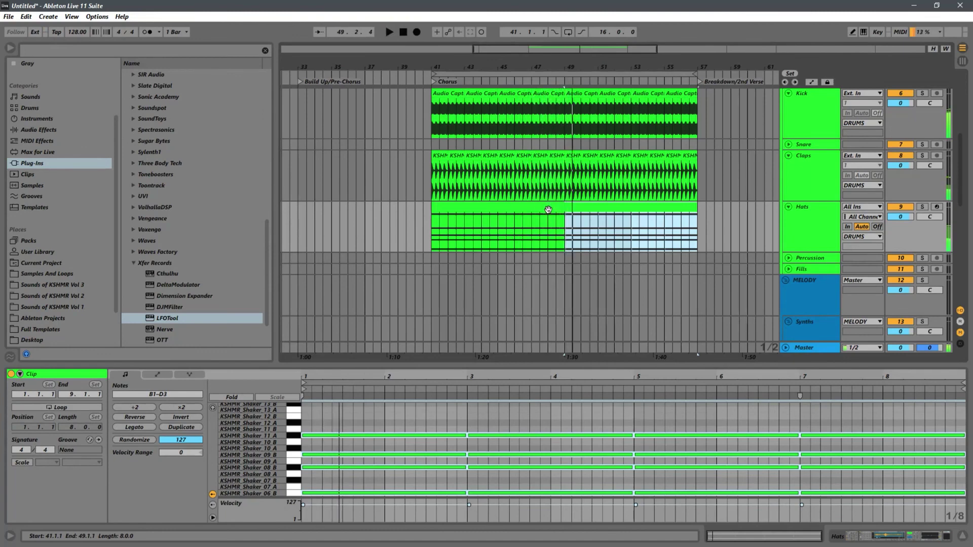
pyautogui.click(432, 231)
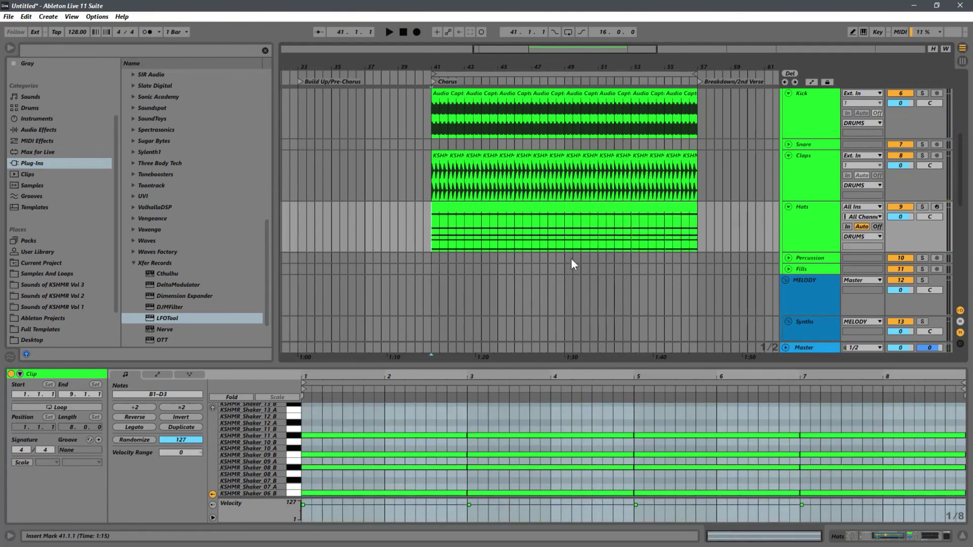